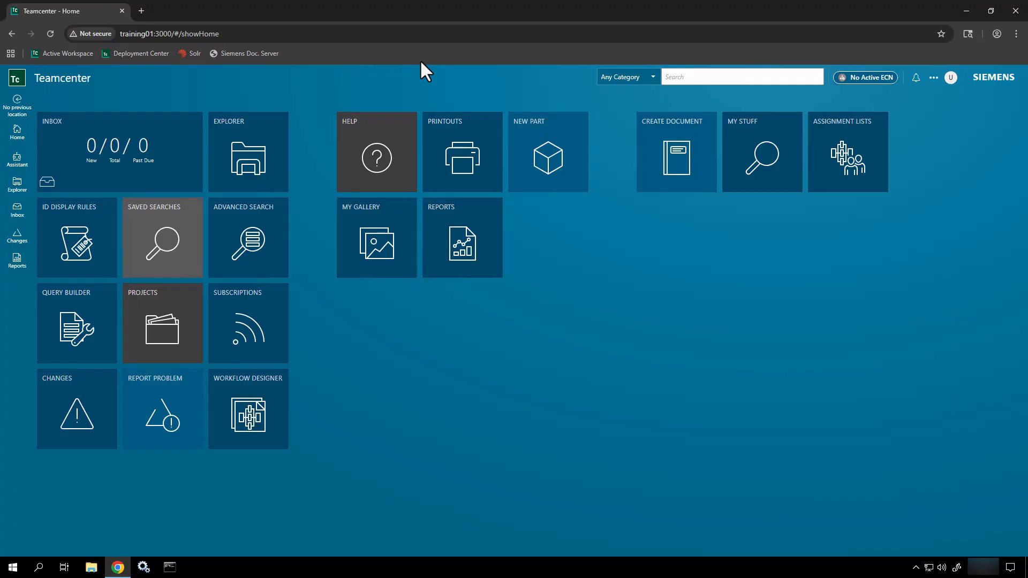
Step: Check the signed-in user's profile, then sketch three stage boxes linked by arrows
click(949, 82)
drag(402, 337, 452, 403)
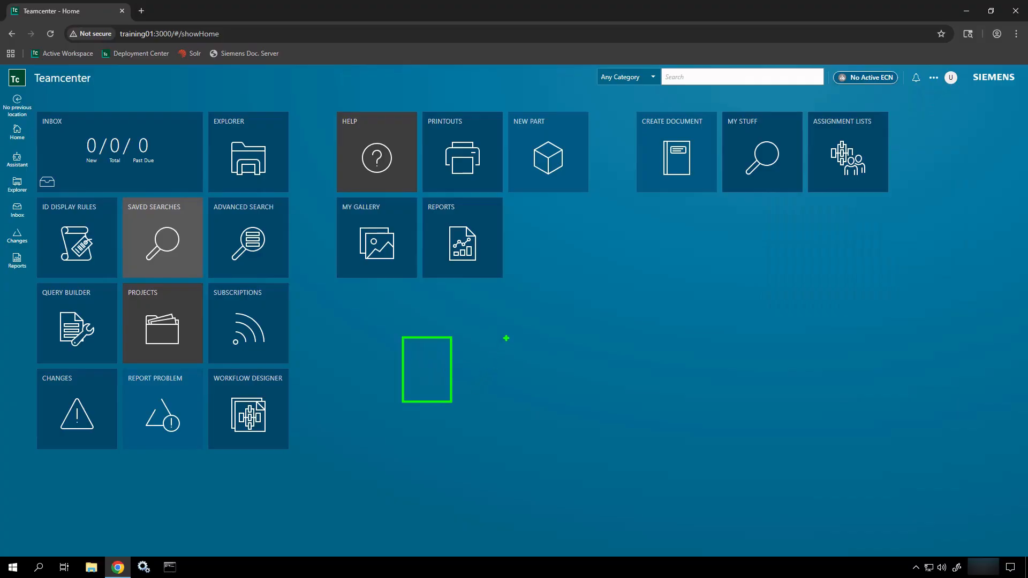
drag(505, 338, 547, 405)
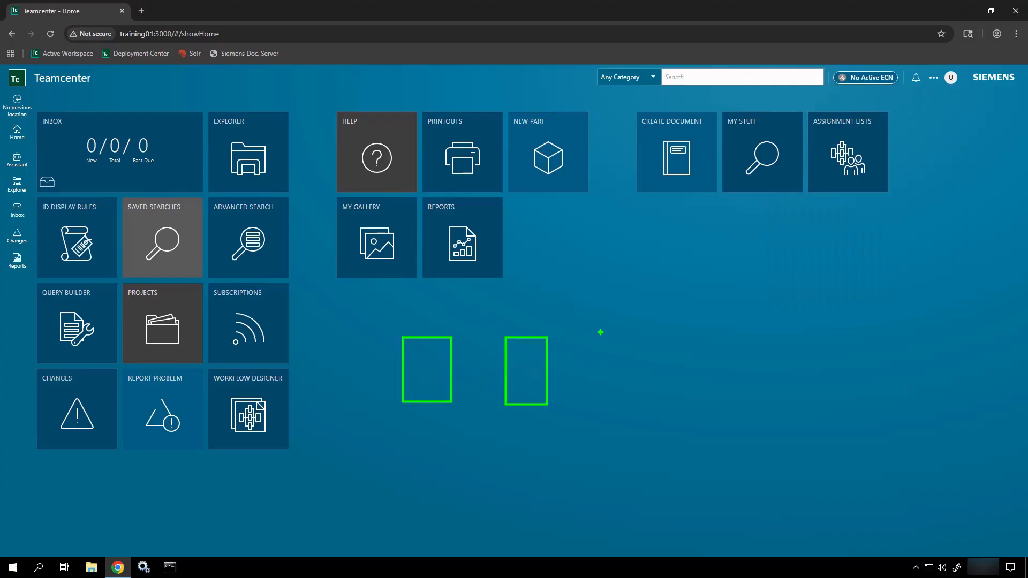
drag(600, 333, 653, 403)
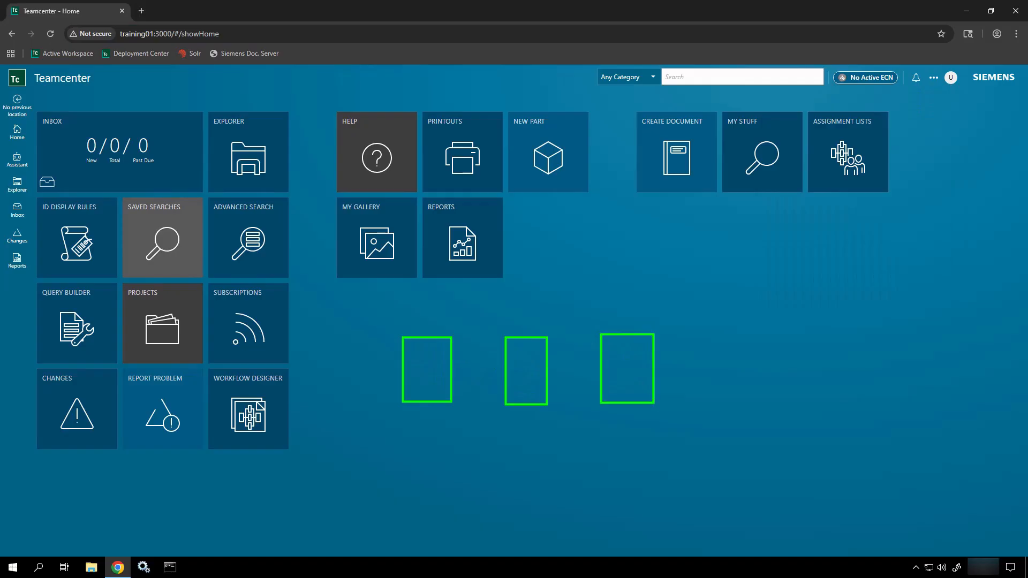
drag(594, 369, 559, 369)
drag(496, 366, 465, 366)
drag(708, 364, 667, 367)
Step: Label the diagram with the annotation 'Release Status (lock it down)'
text(Rele)
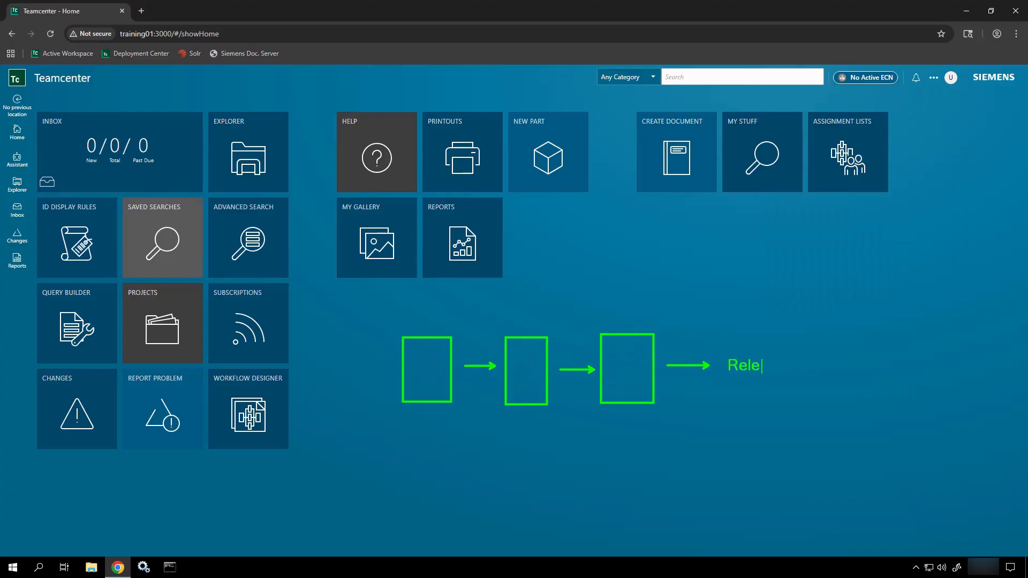
text(ase Status)
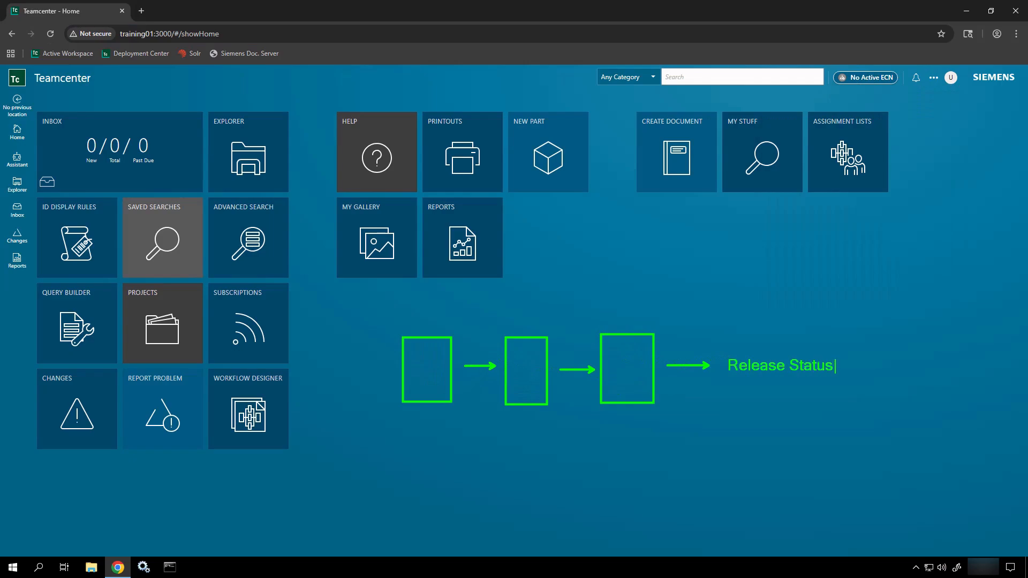
key(Return)
text((lock it down))
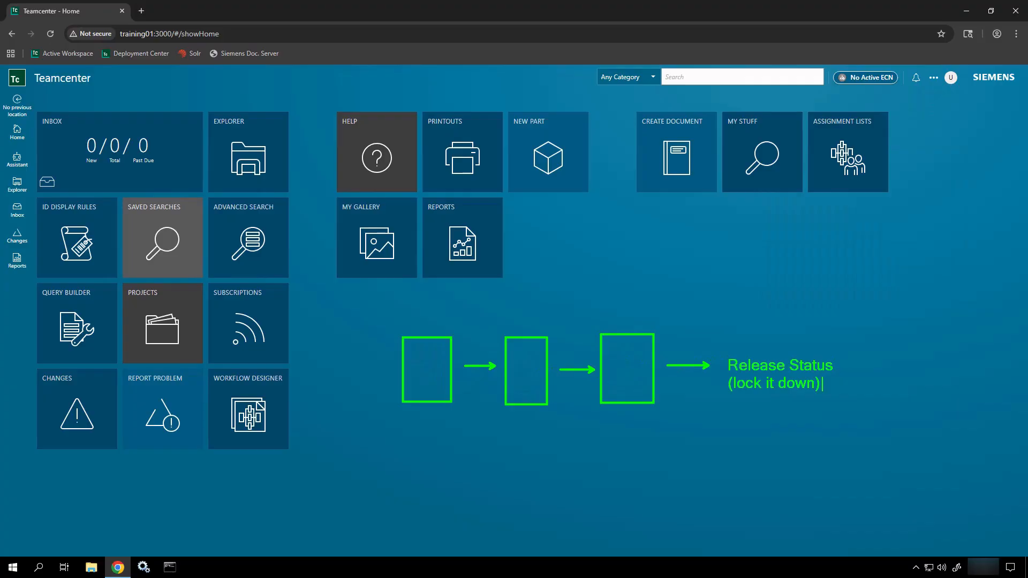
key(Escape)
key(Escape)
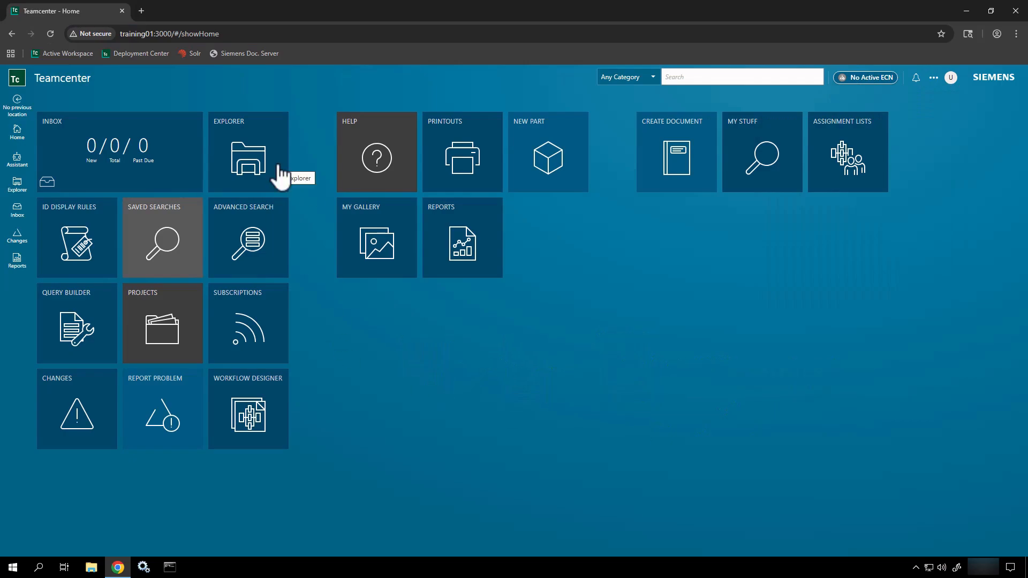
Step: Search for all items matching 090*
click(714, 81)
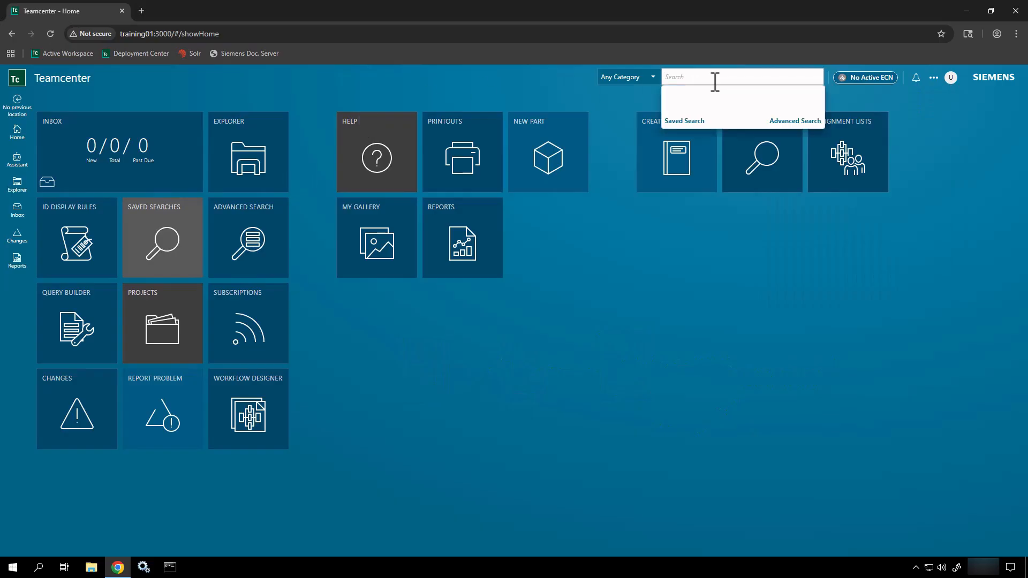
text(0)
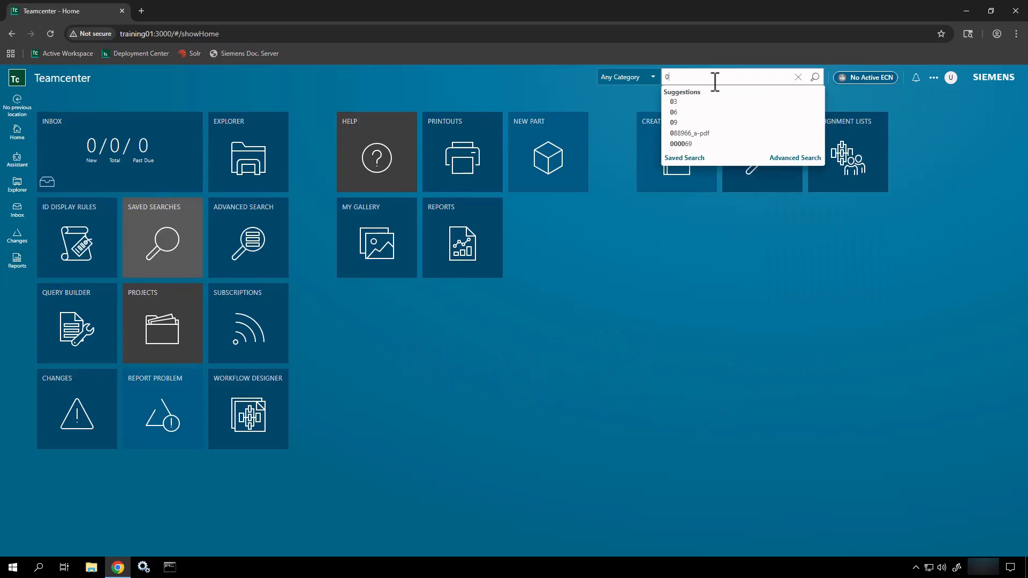
text(90*)
key(Return)
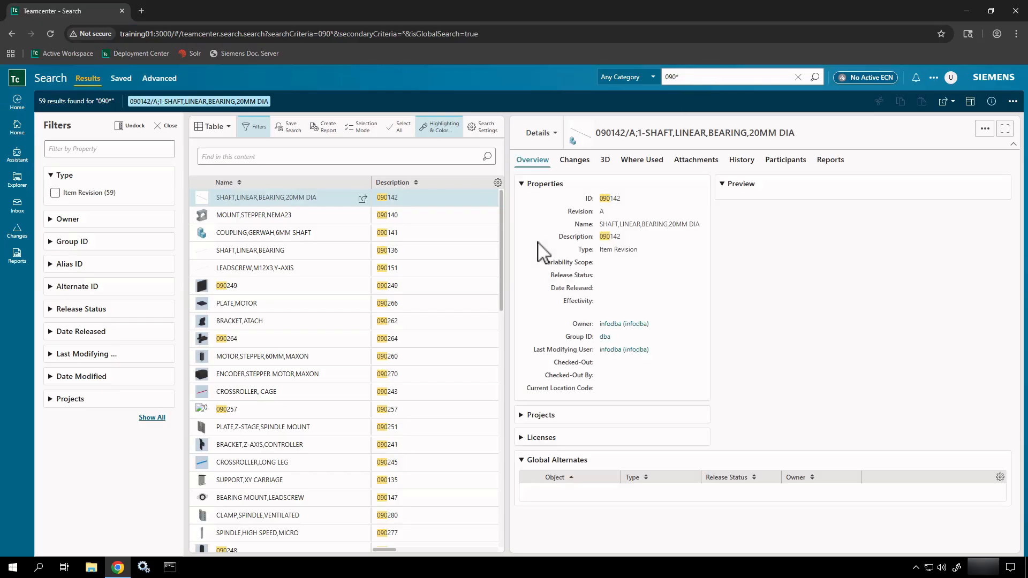
Step: Select 090140 MOUNT,STEPPER,NEMA23, list its UGMASTER and Direct Model attachments, and bring up its quick actions
click(284, 218)
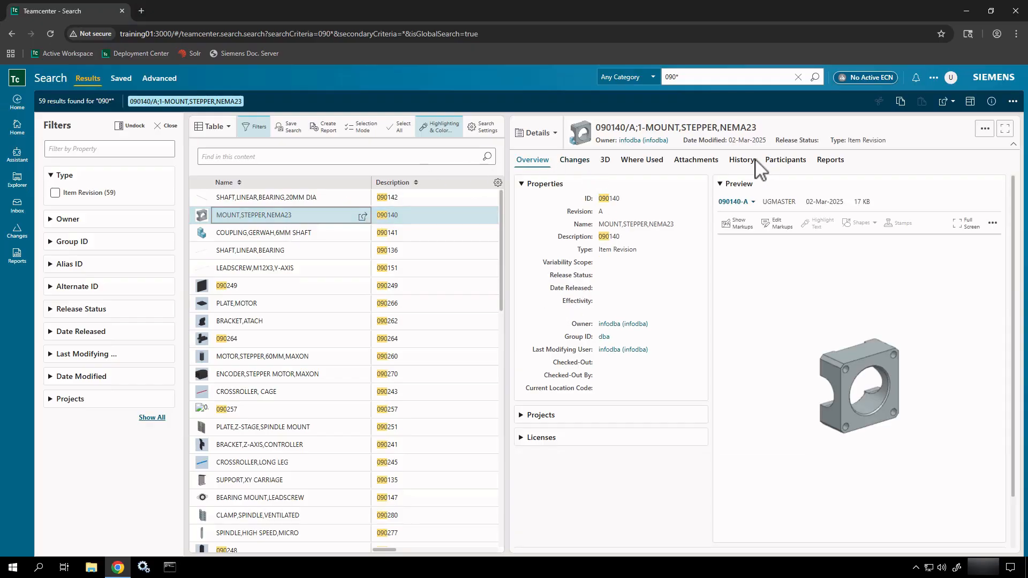
click(714, 162)
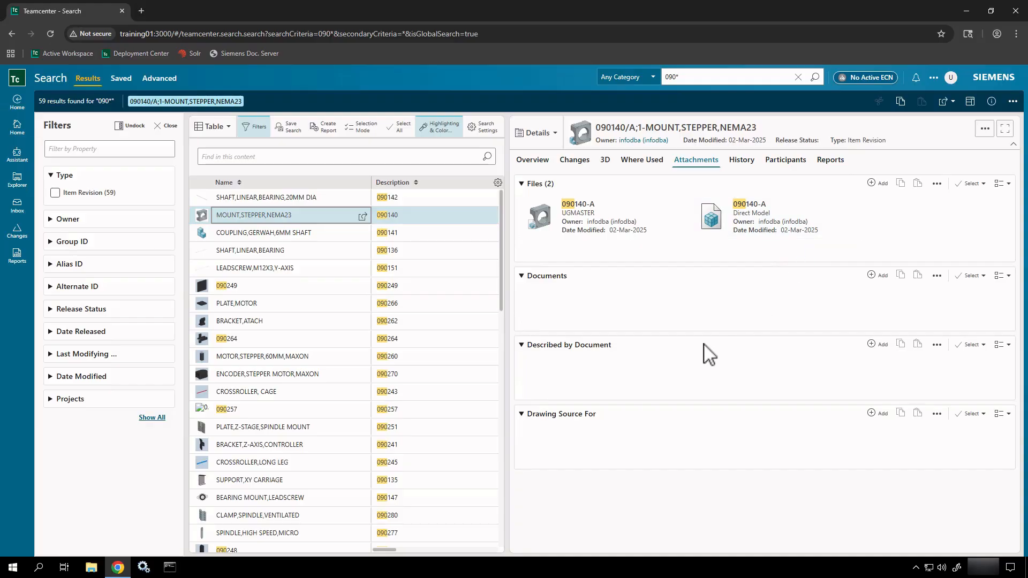
right_click(328, 213)
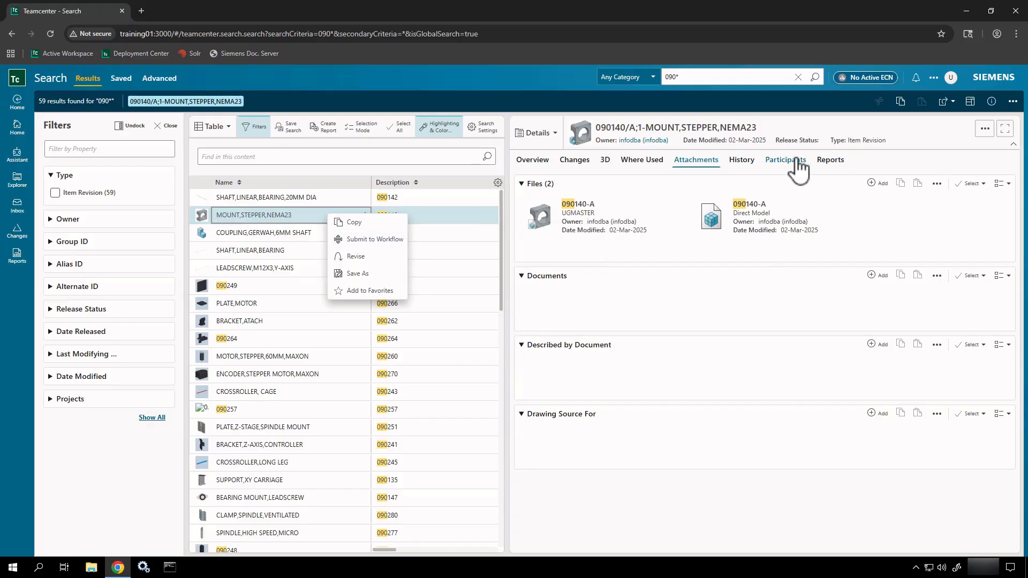
Step: Browse the item's Manage actions, then choose Submit to Workflow for 090140 MOUNT,STEPPER,NEMA23
click(1014, 105)
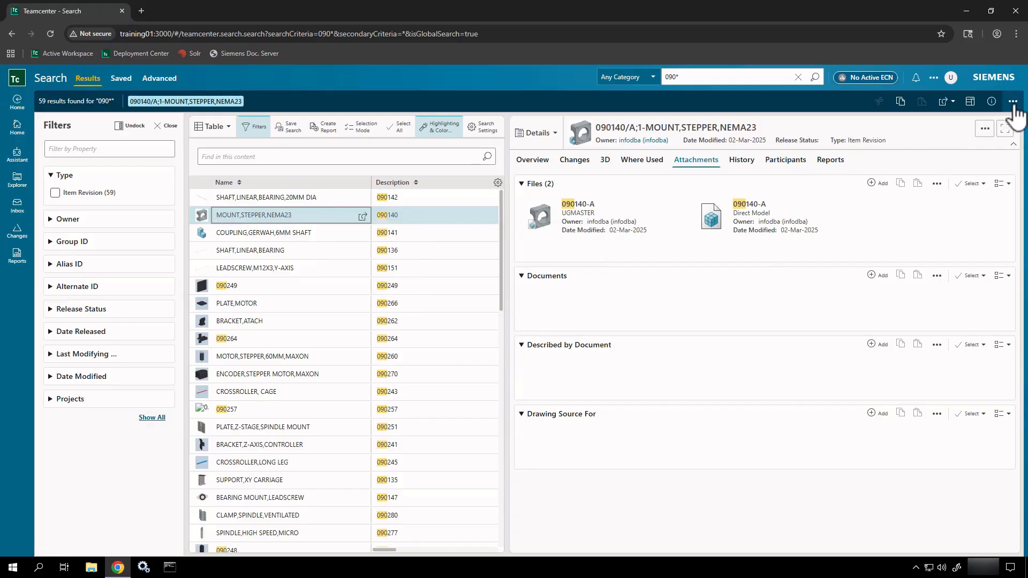
click(1013, 104)
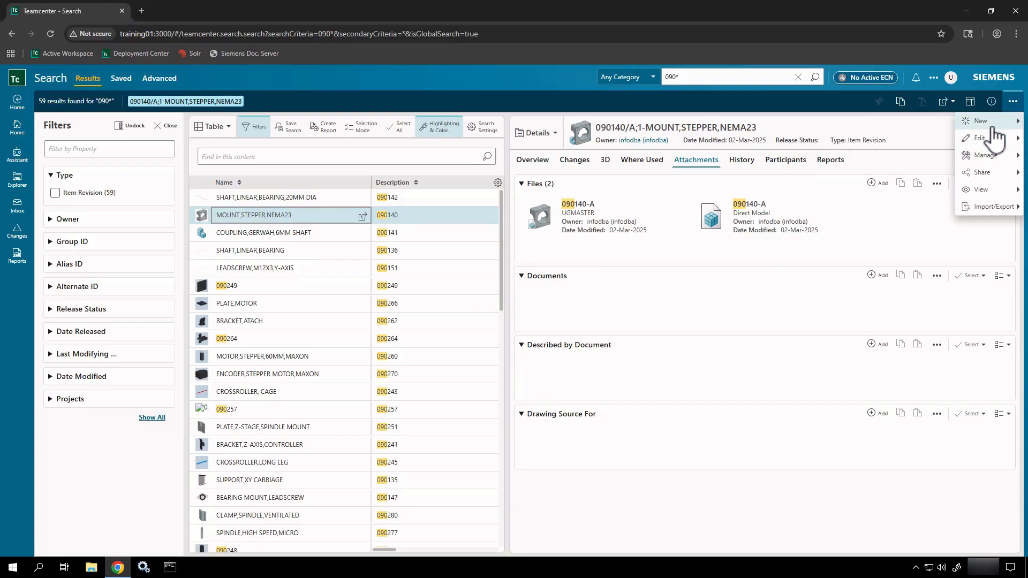
click(984, 156)
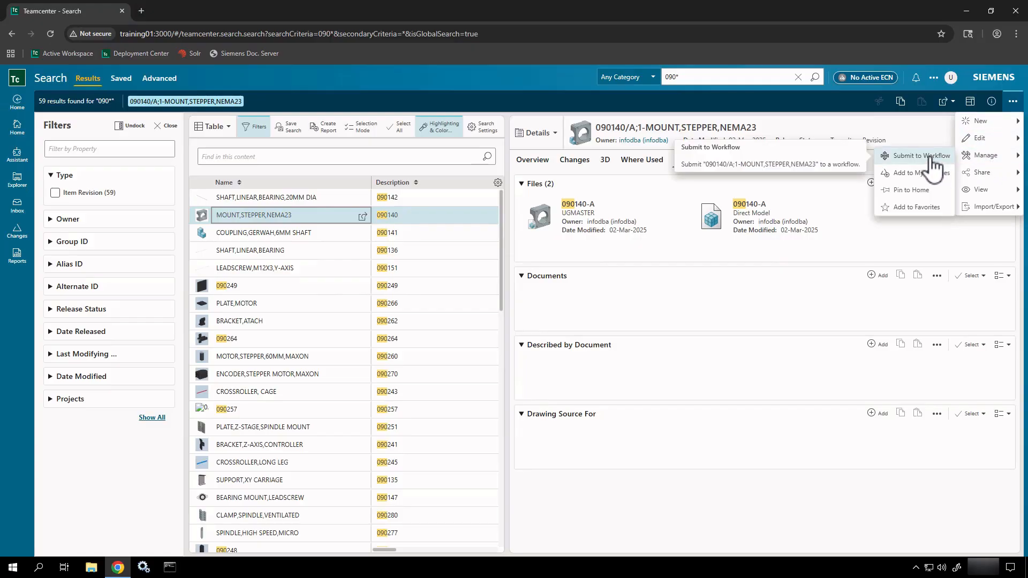
click(321, 222)
right_click(319, 214)
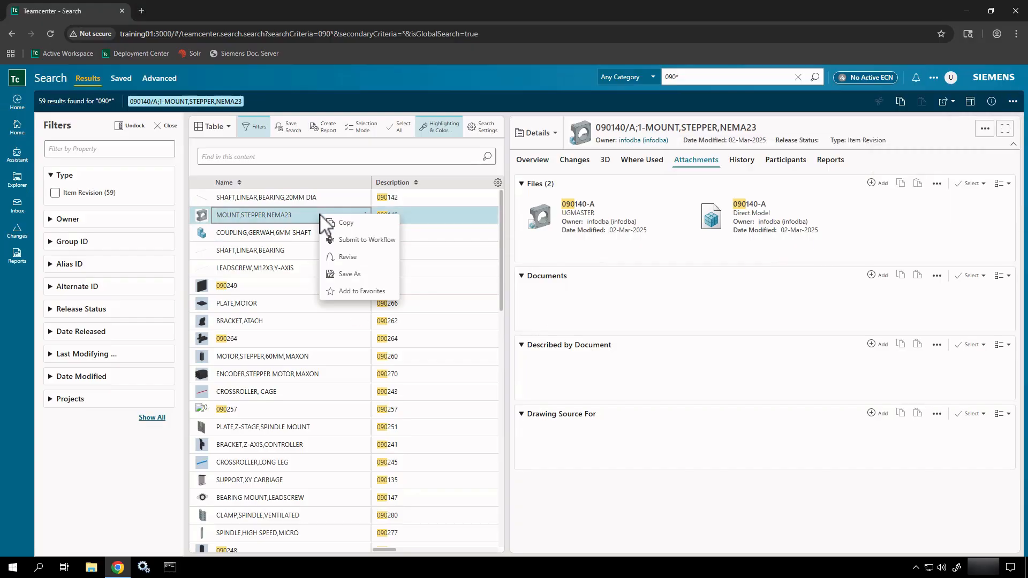
click(351, 240)
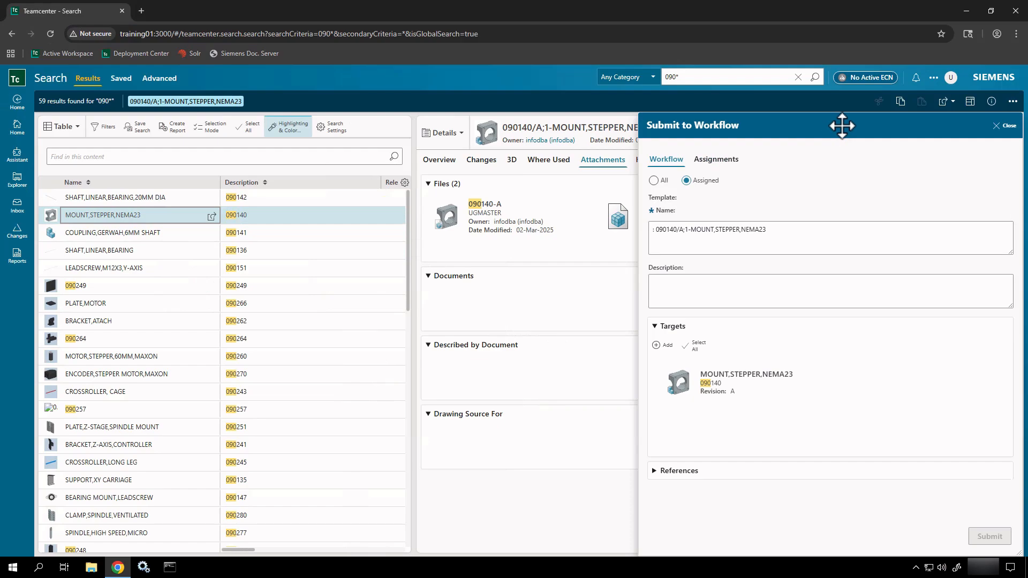
Step: Move the Submit to Workflow panel to mid-screen and outline its template choice in red
drag(841, 126, 546, 116)
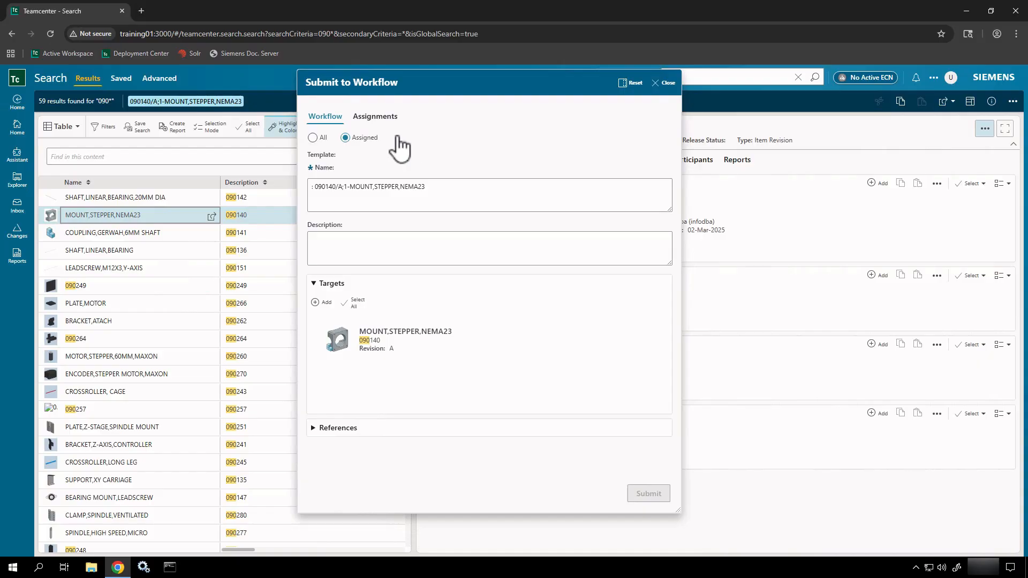
key(ctrl+2)
drag(396, 135, 438, 126)
key(r)
key(e)
mouse_move(304, 146)
mouse_down()
mouse_move(333, 160)
mouse_move(461, 165)
mouse_move(525, 142)
mouse_up()
key(Escape)
Step: Switch the template filter to All and browse the full Template list
click(313, 138)
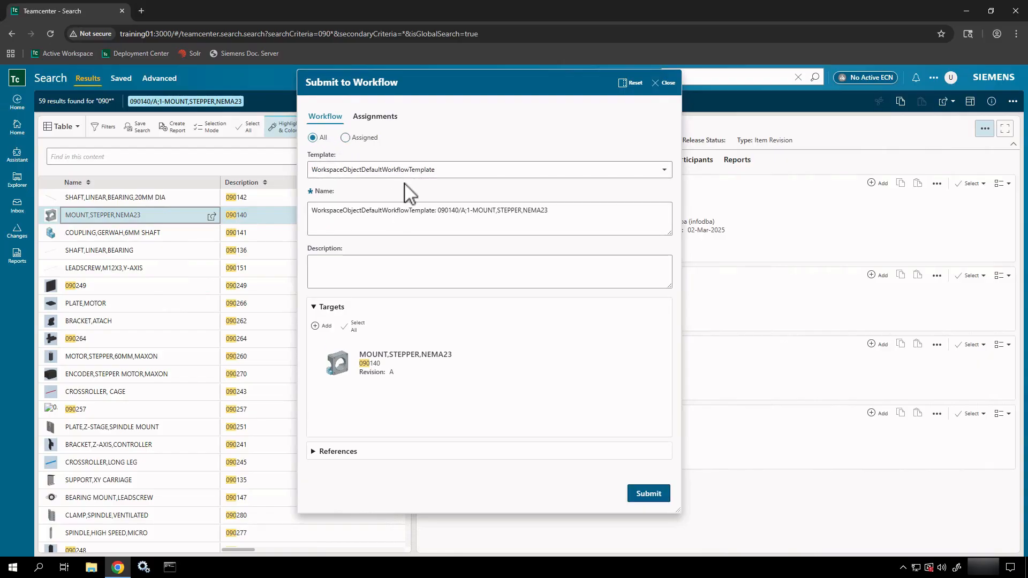
click(425, 173)
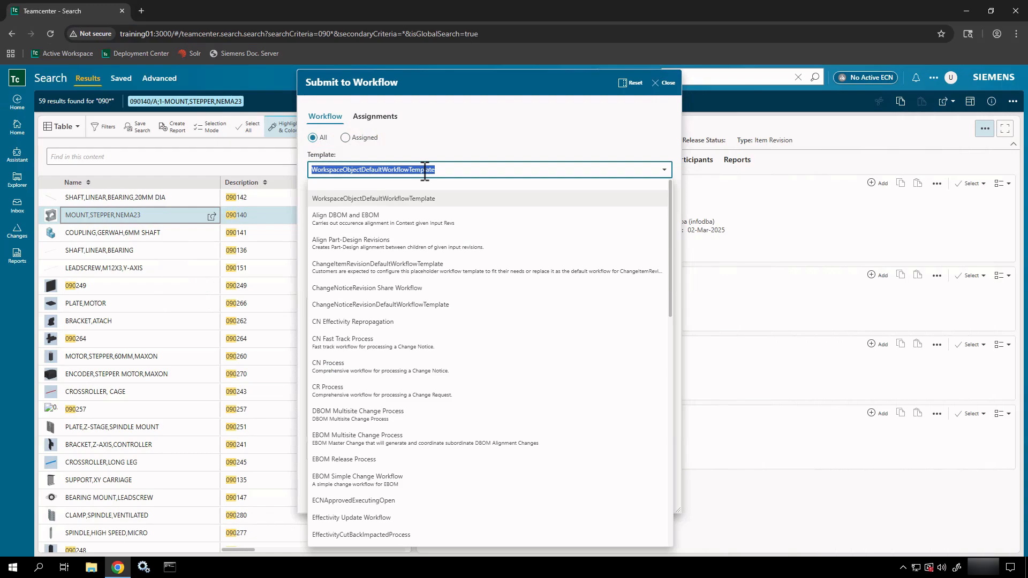
scroll(412, 299, down, 1)
scroll(412, 302, down, 5)
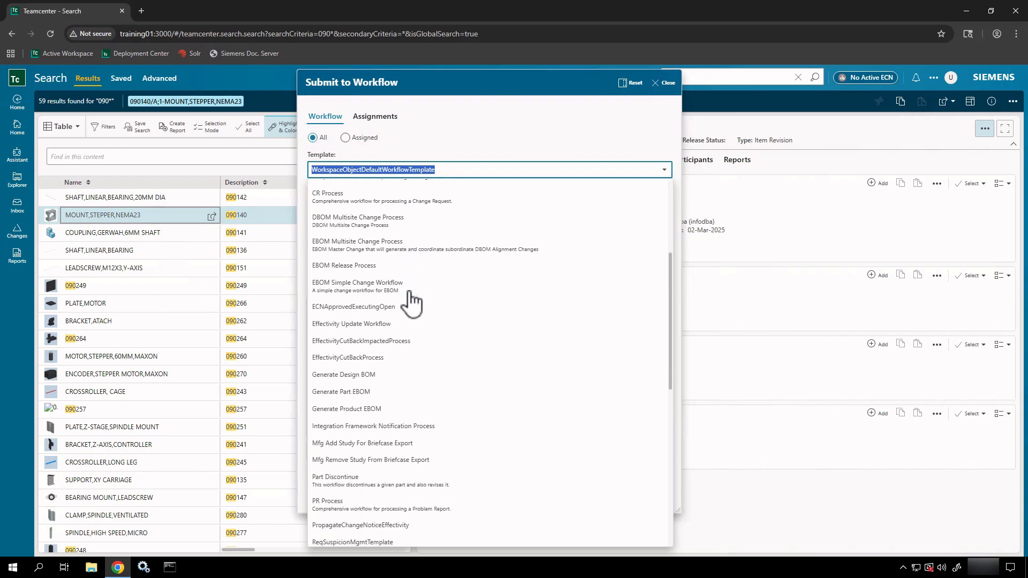
scroll(412, 300, down, 1)
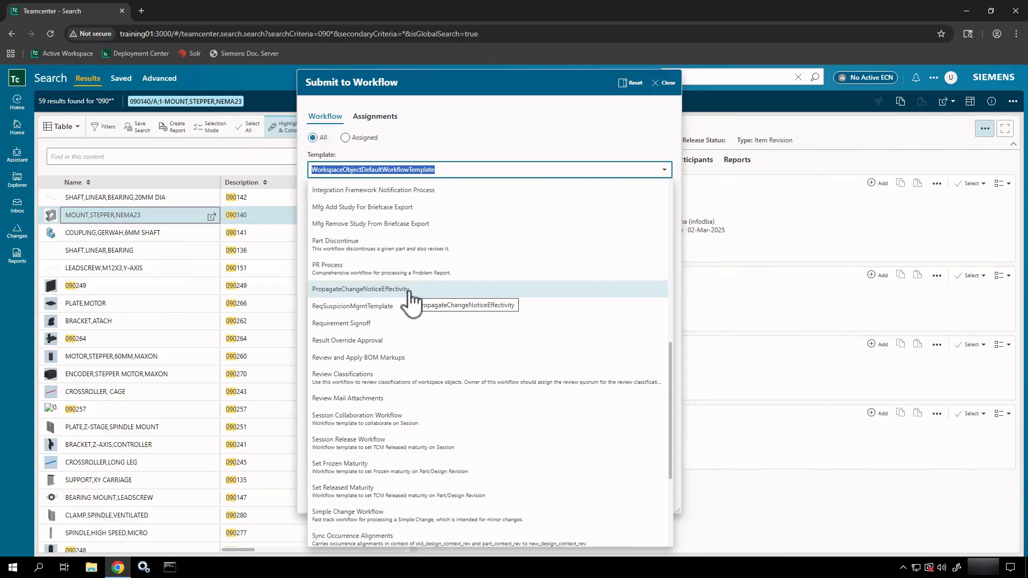
Step: Choose the Requirement Signoff template and review the process name and description fields
click(392, 324)
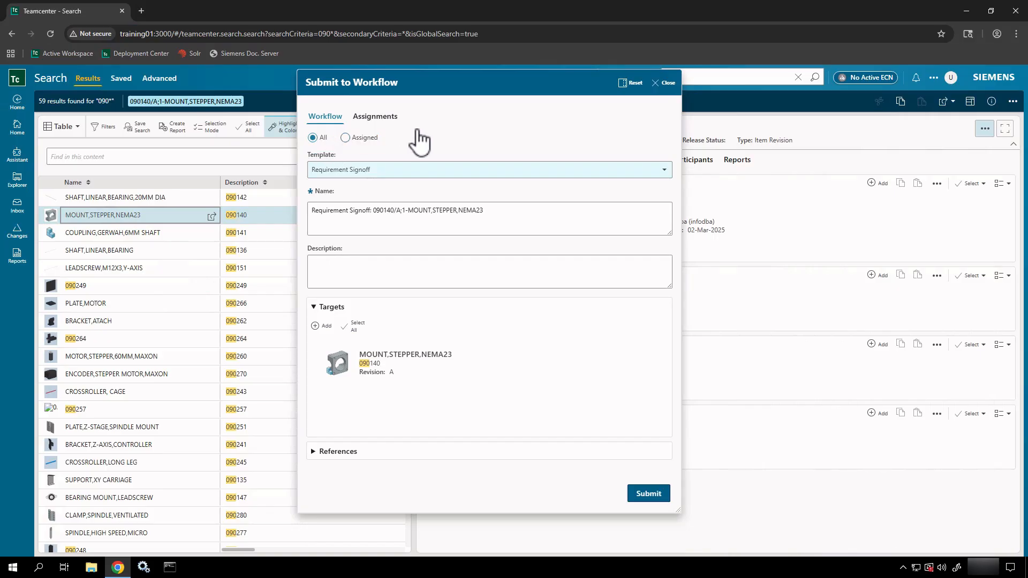
drag(502, 215, 305, 200)
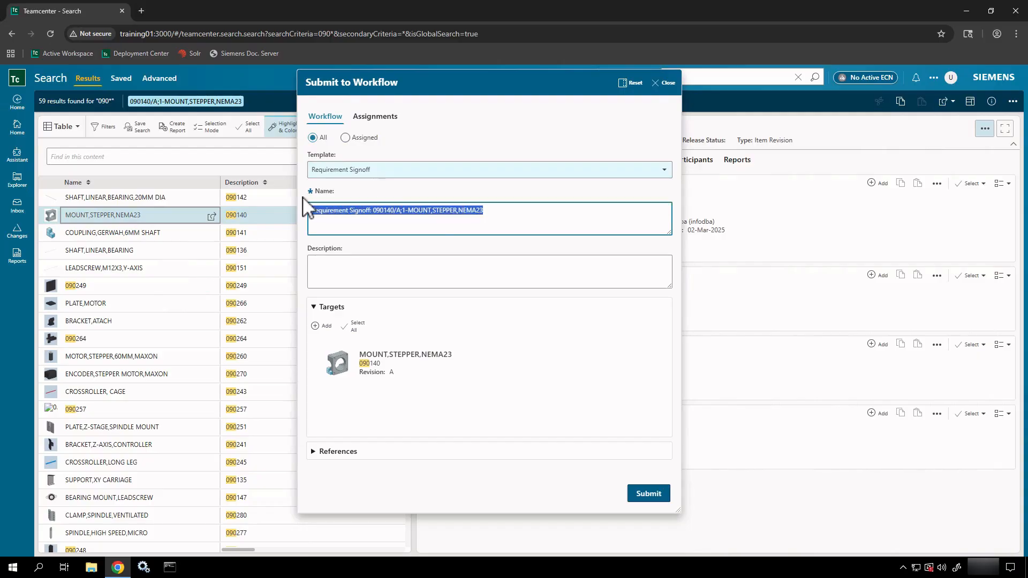
click(421, 266)
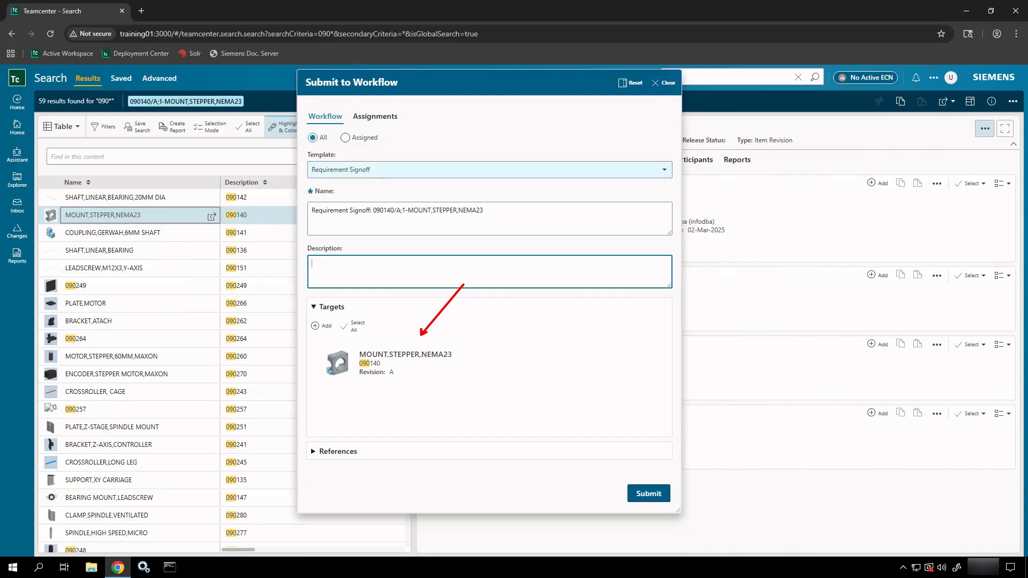
Step: Look at searching for additional targets, then return to the submission form
click(329, 325)
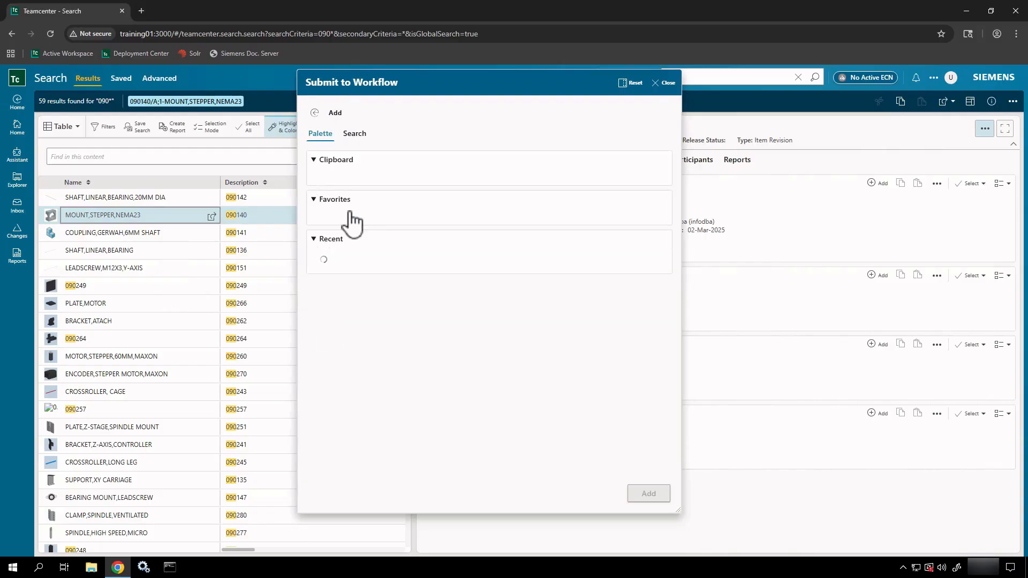
click(353, 140)
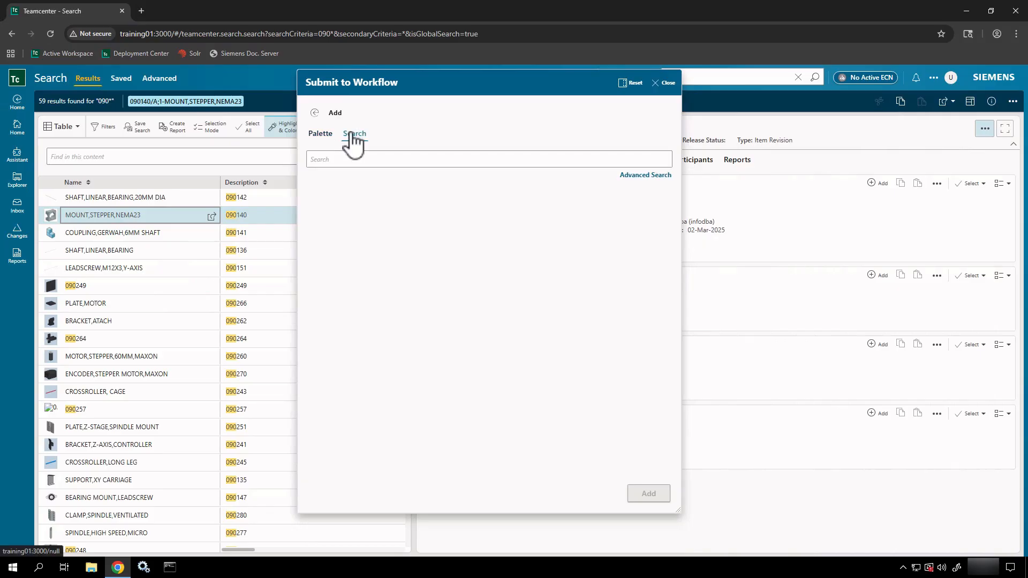
click(315, 111)
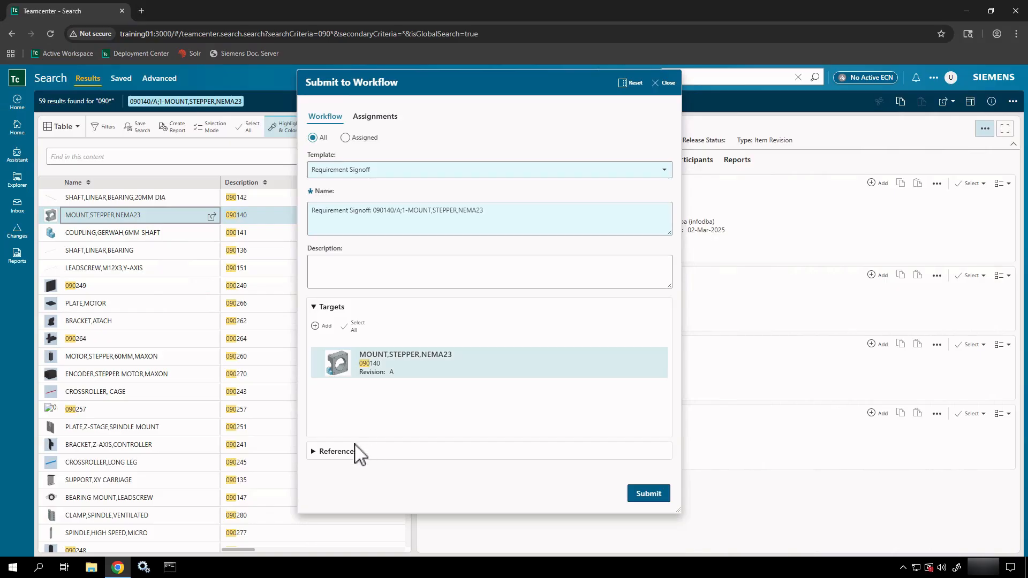
click(326, 453)
scroll(383, 434, down, 3)
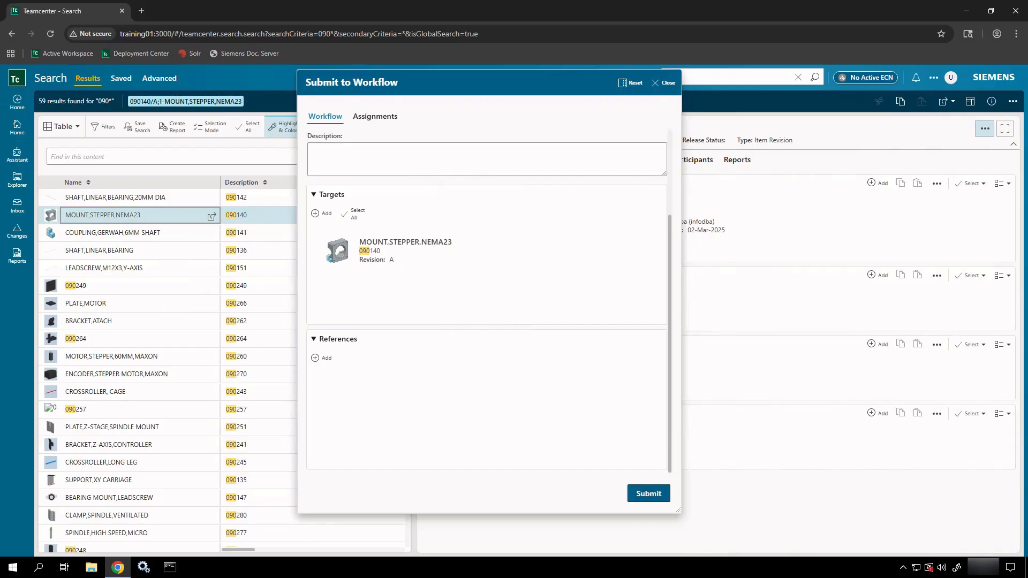
click(385, 119)
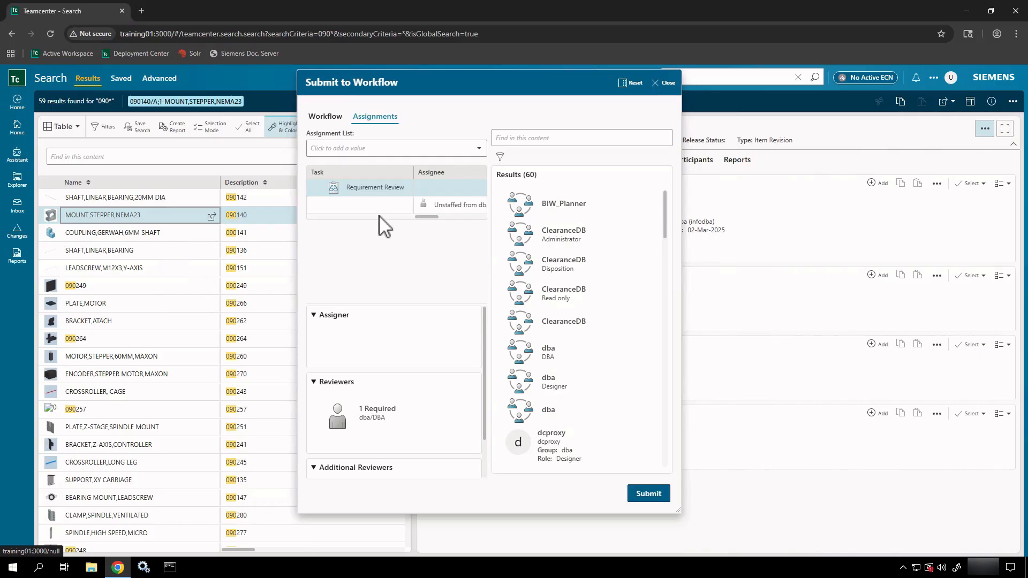
click(397, 191)
click(325, 116)
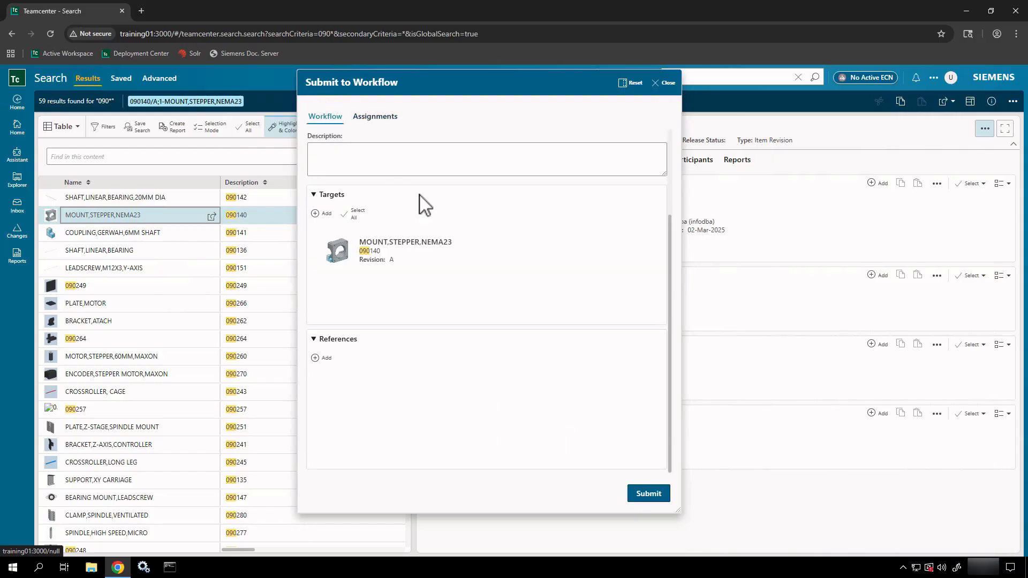
Step: Submit the stepper mount to Requirement Signoff and open its select-signoff-team task from the Inbox
click(649, 493)
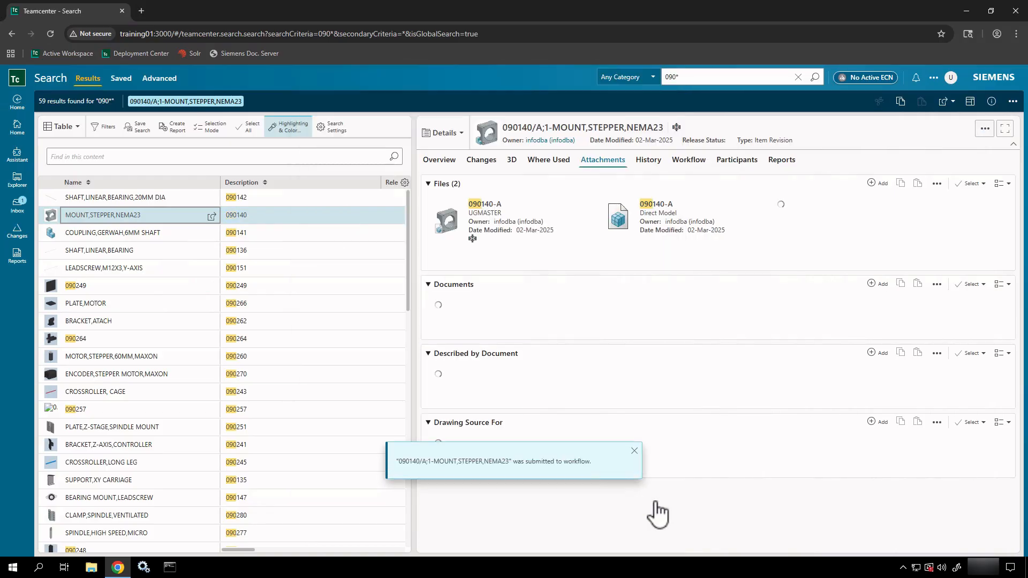
key(ctrl+2)
drag(559, 432, 584, 339)
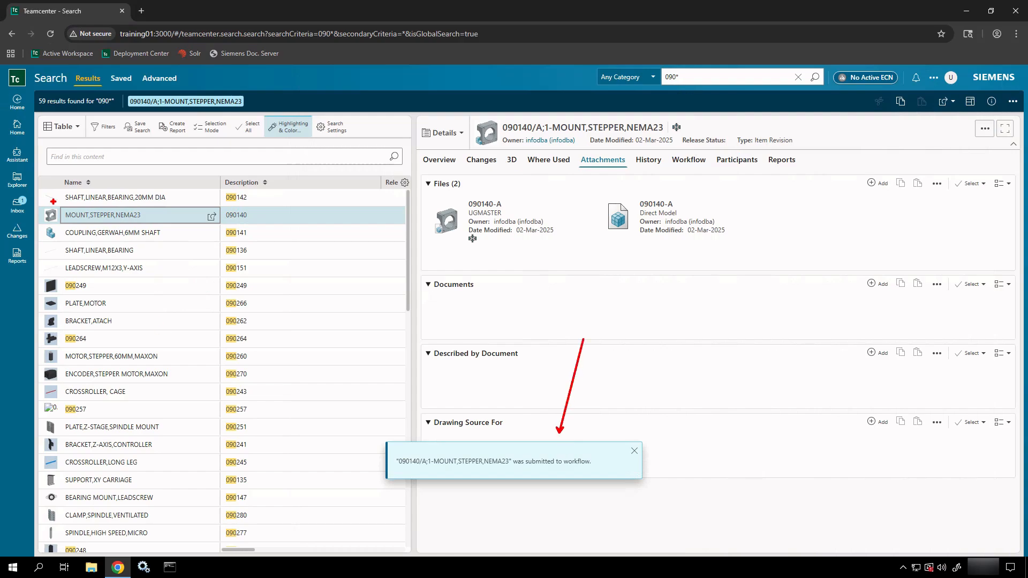
drag(33, 205, 129, 244)
key(Escape)
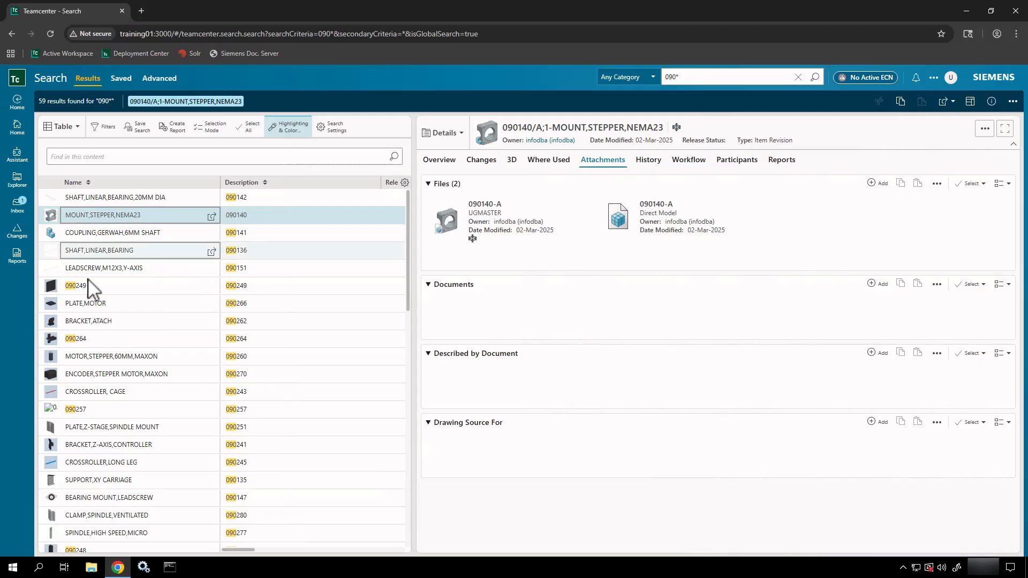
click(16, 219)
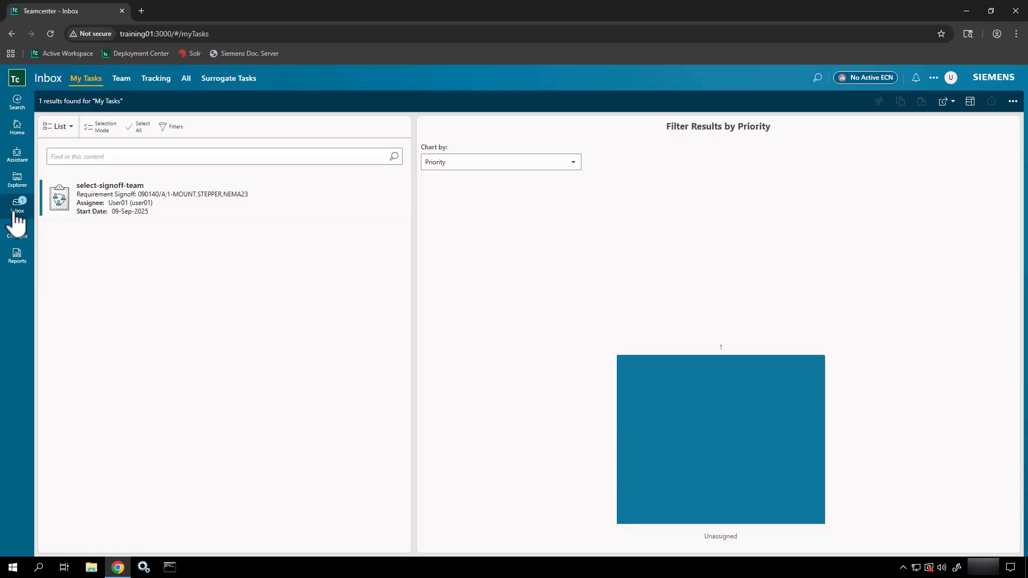
click(136, 196)
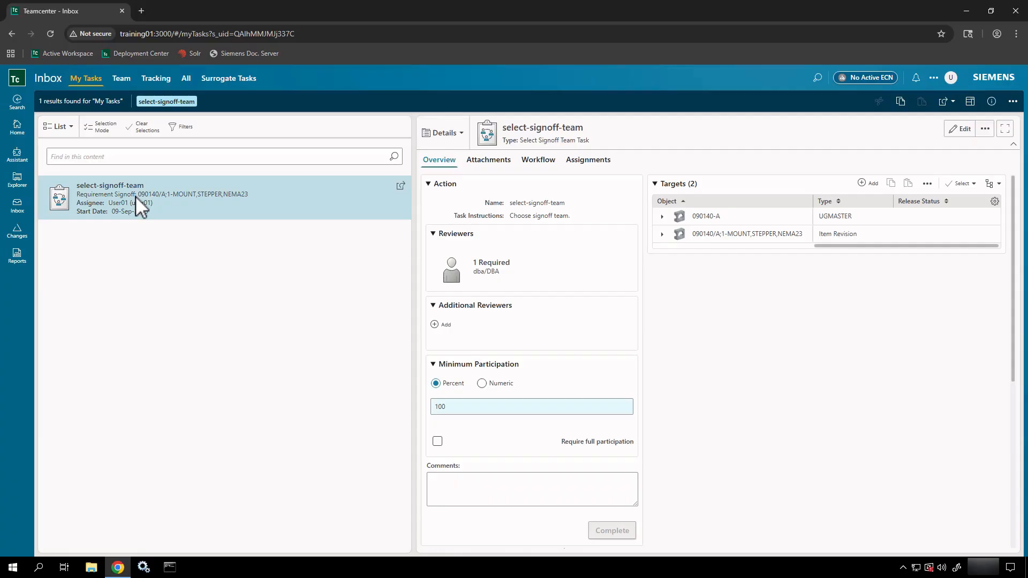
Step: Assign infodba as the required dba/DBA reviewer on the select-signoff-team task
click(98, 89)
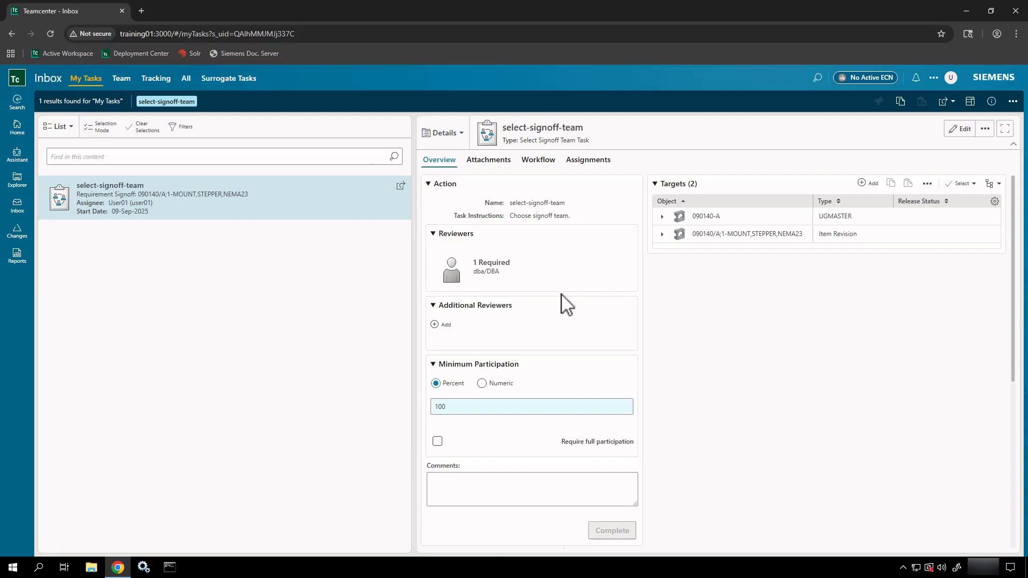
mouse_move(526, 270)
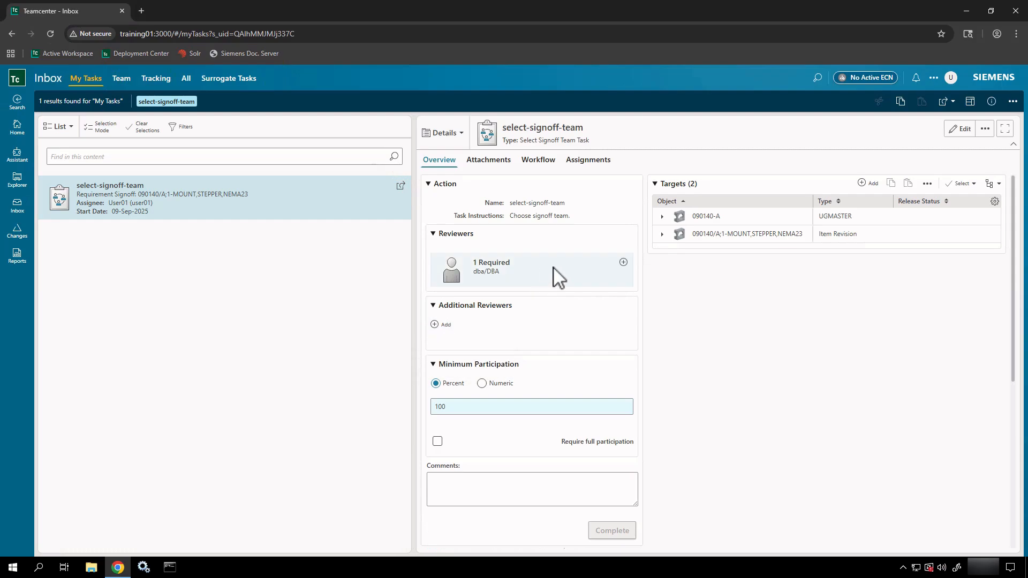
click(623, 264)
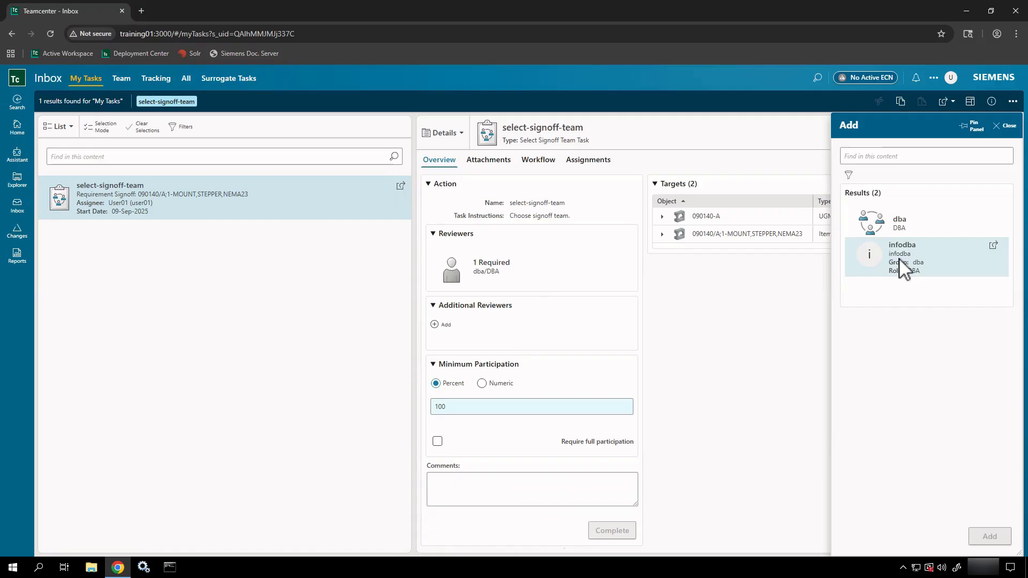
click(903, 266)
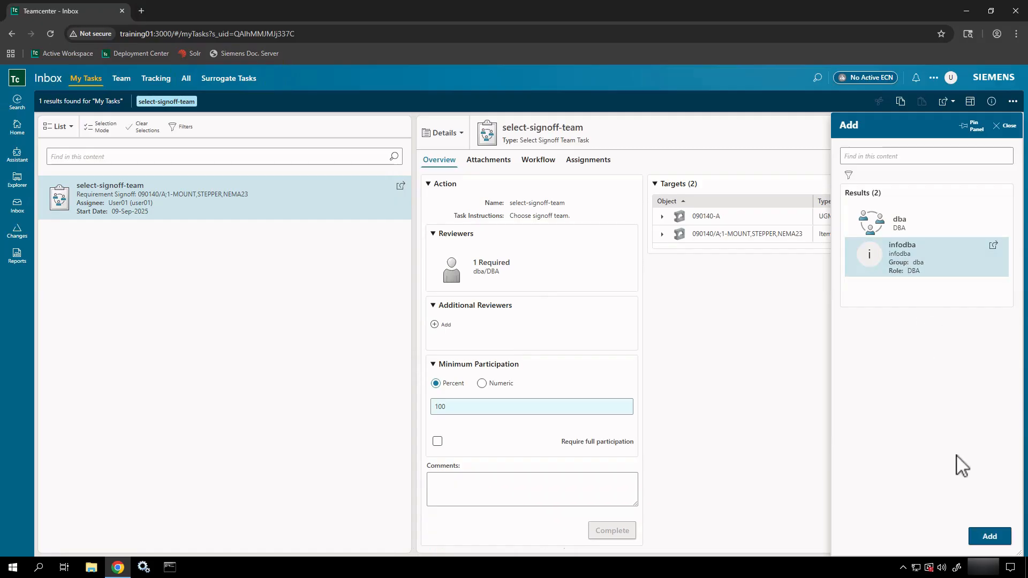
click(989, 537)
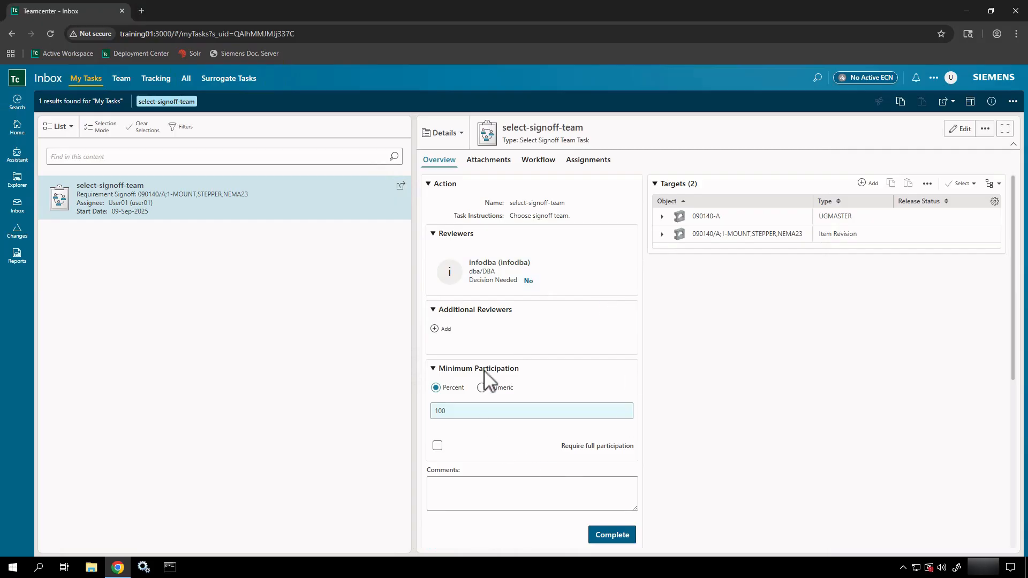
Step: Search 'user' and add the Engineering/Designer user as an additional reviewer
click(443, 330)
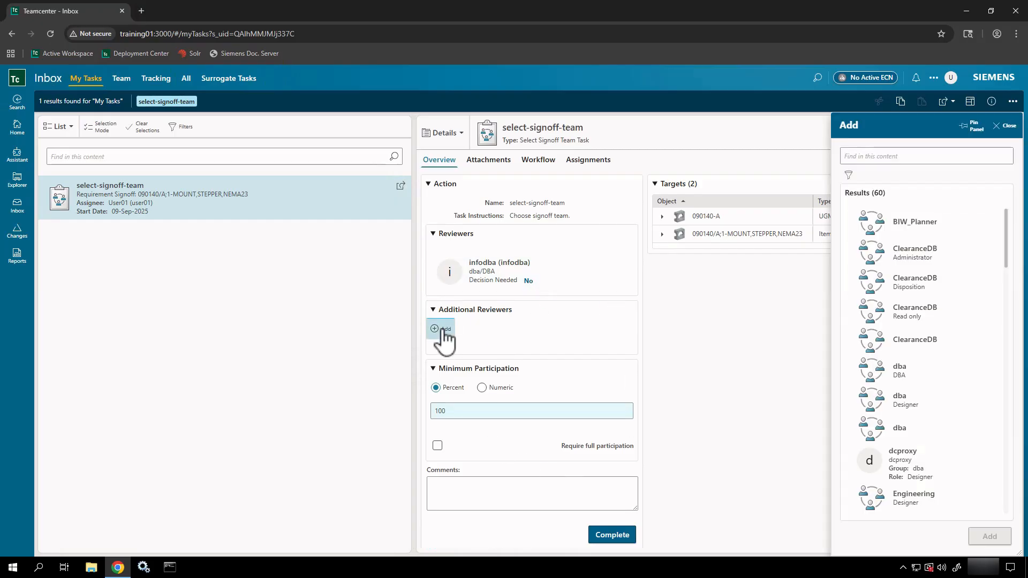
scroll(903, 316, down, 4)
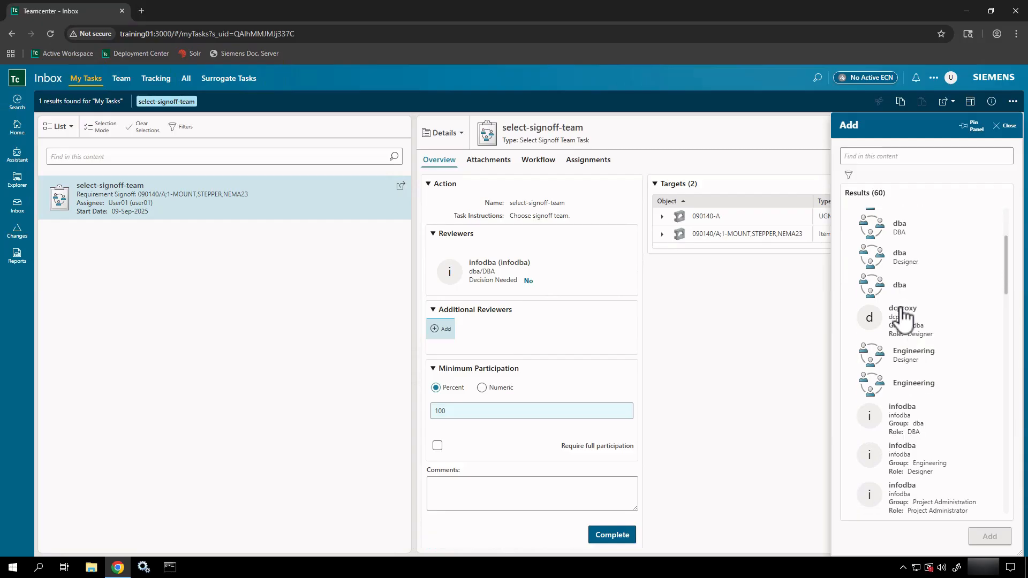
click(901, 157)
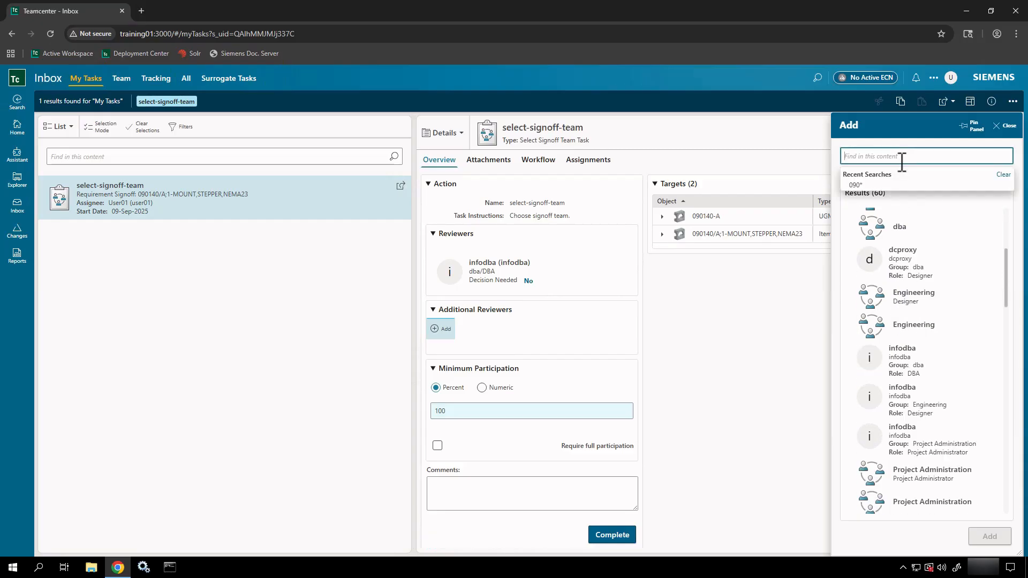
text(user)
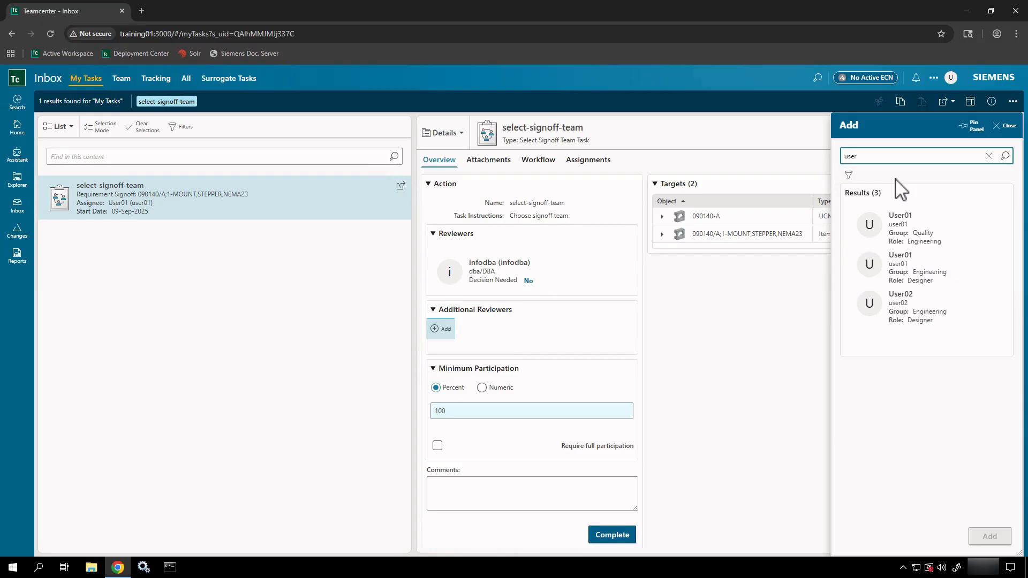
click(902, 301)
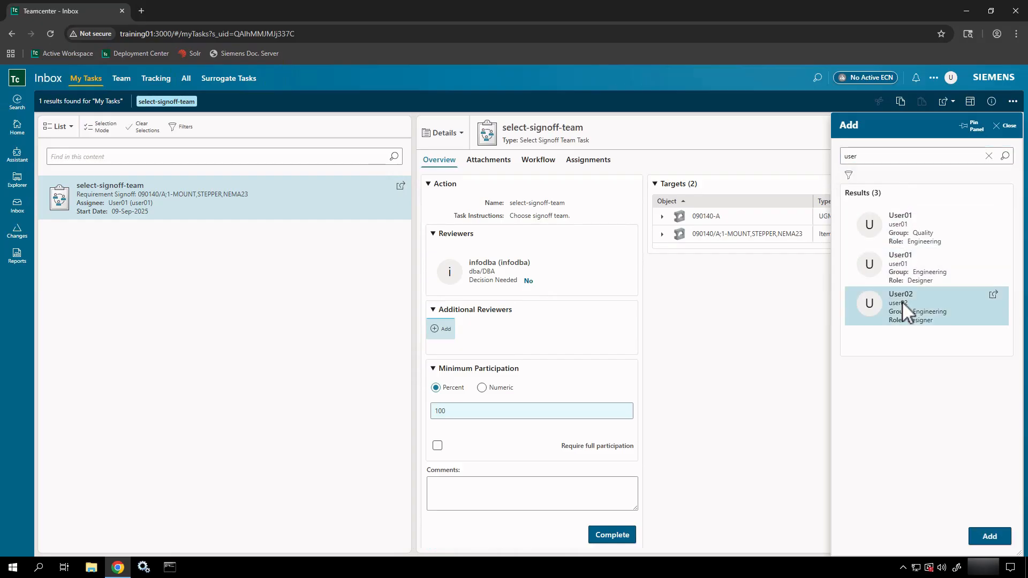
click(990, 536)
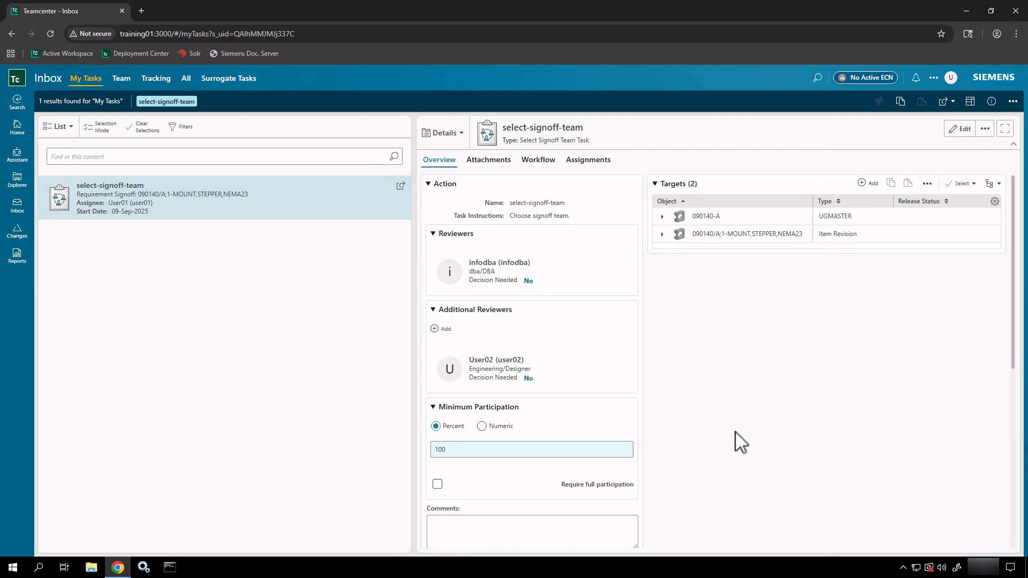
scroll(740, 442, down, 3)
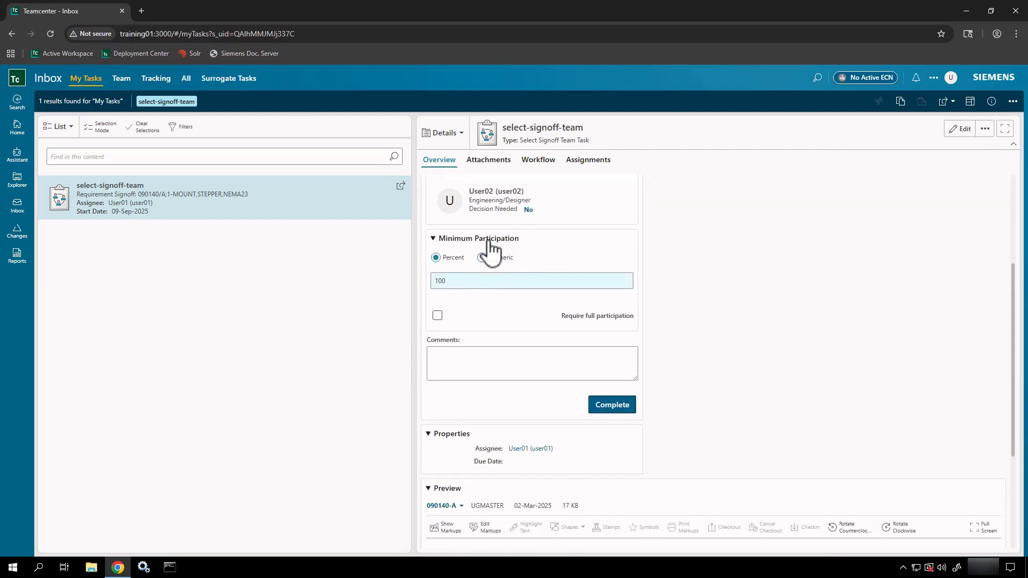
Step: Set the task's minimum participation to a numeric count of 1
drag(514, 236, 568, 226)
drag(473, 278, 415, 287)
text(50)
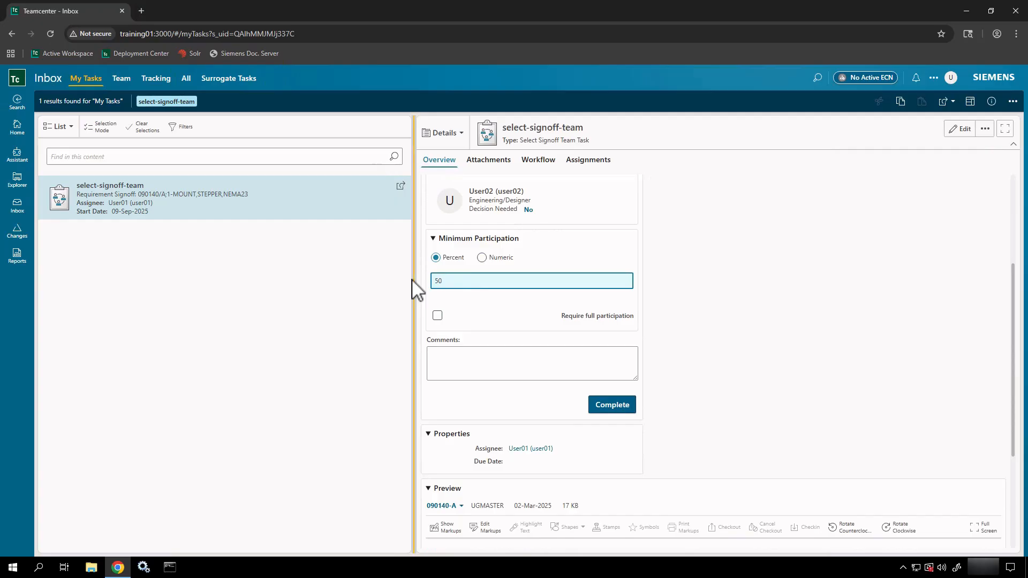
click(481, 258)
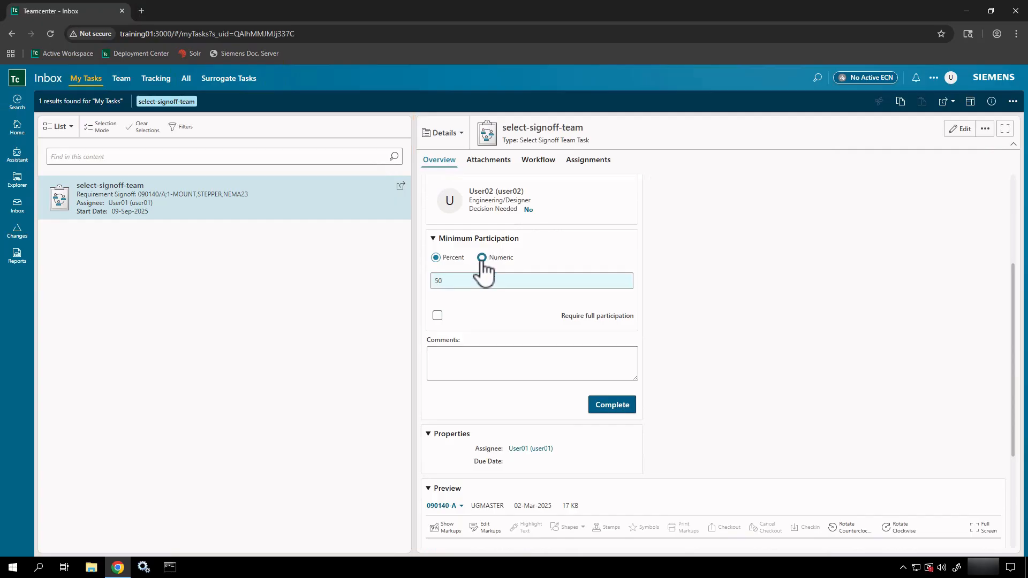
click(470, 281)
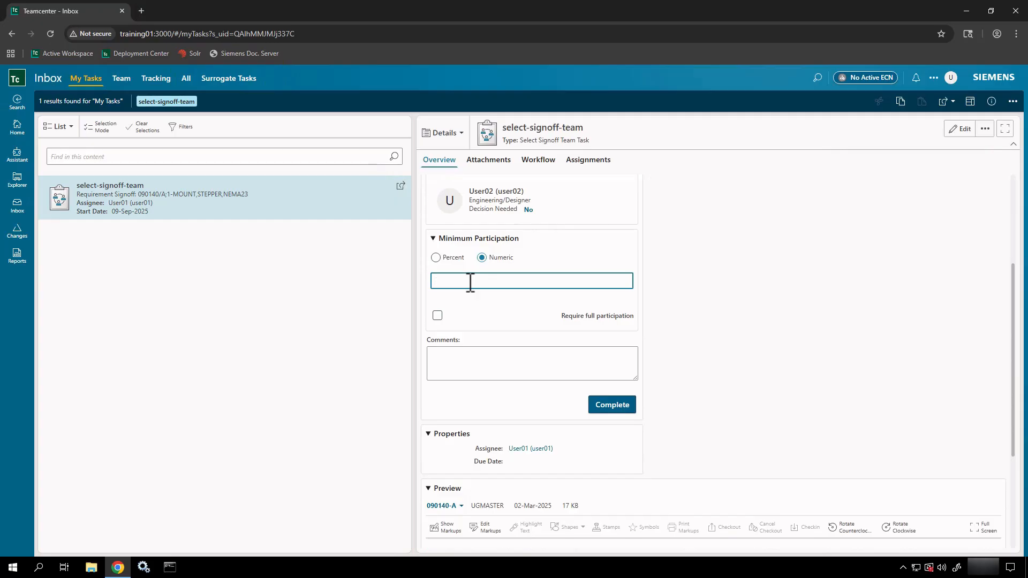
text(1)
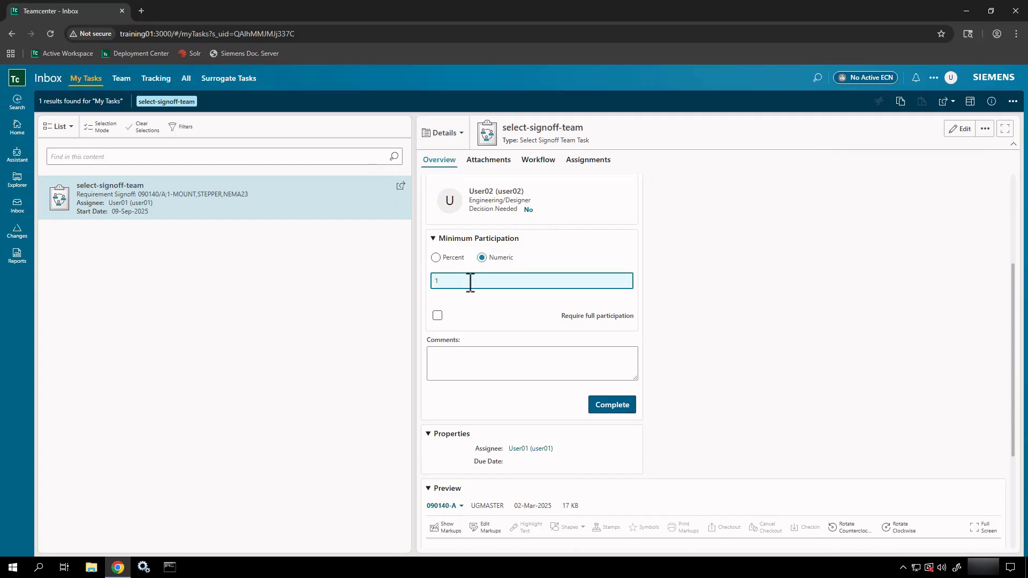
click(560, 304)
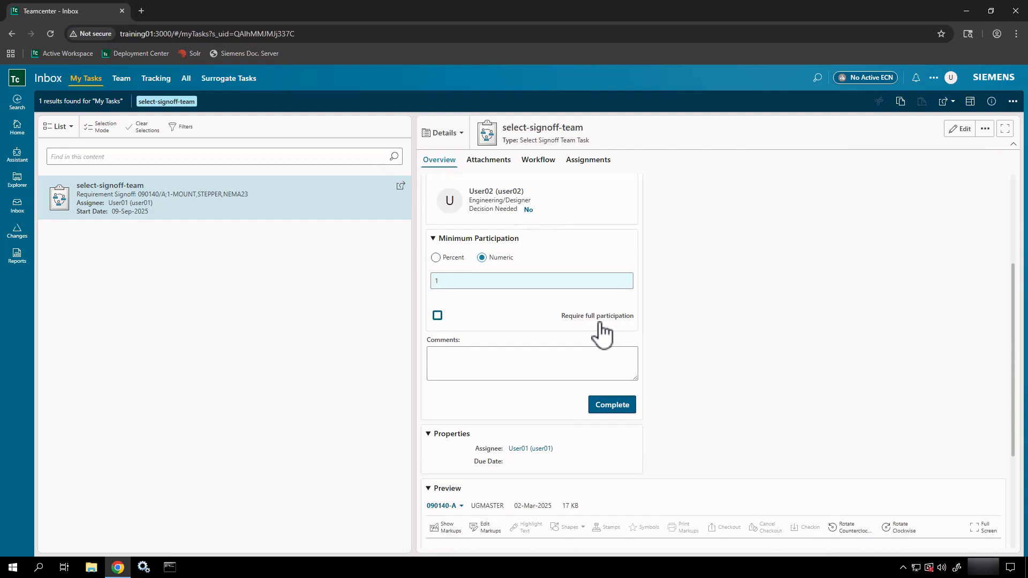
Step: Enter the comment 'I've attached and selected reviewers.' on the task
click(521, 359)
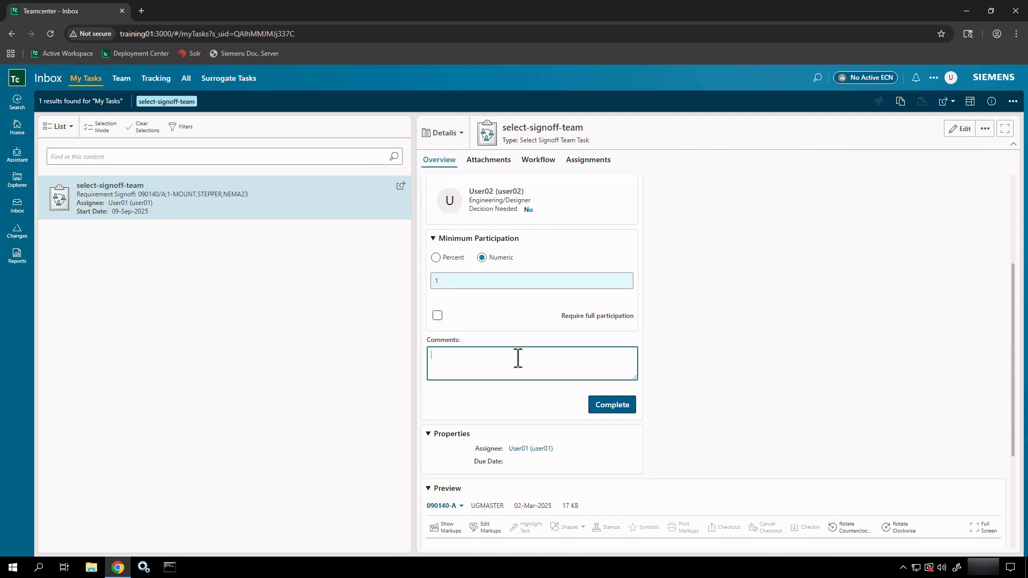
text(I've attached and selected reviewers.)
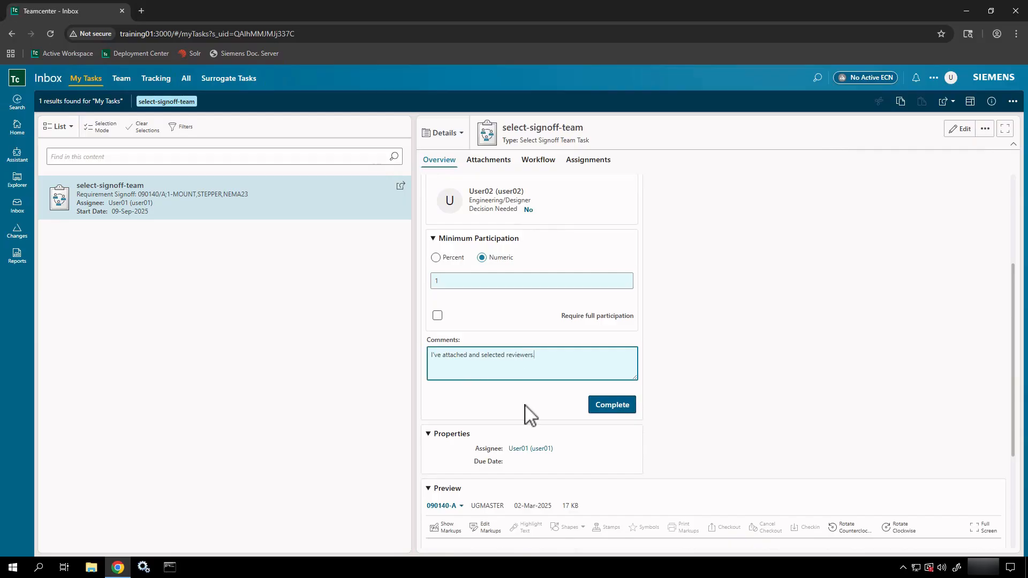
scroll(528, 412, down, 3)
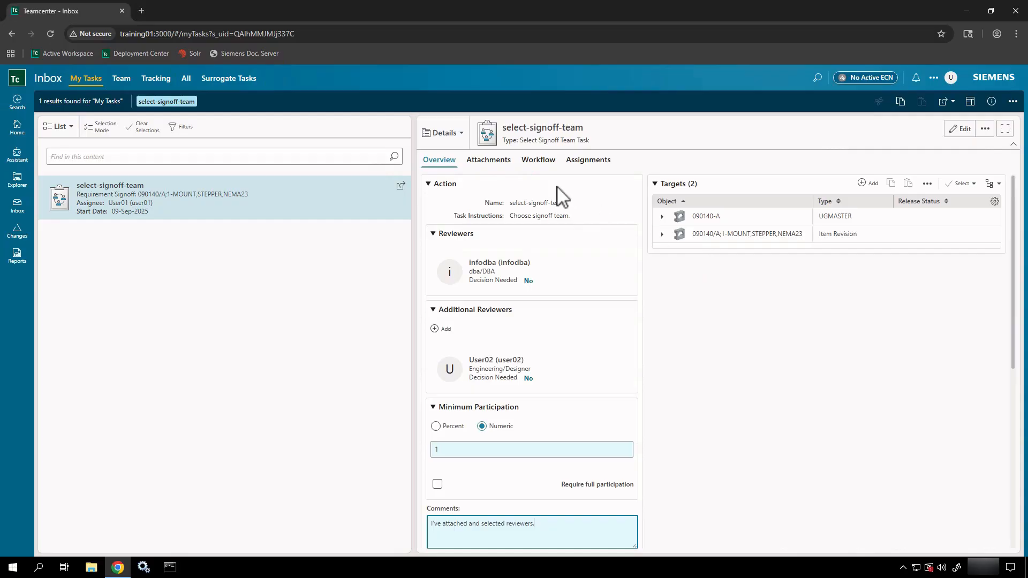
Step: Expand the 090140-A target and the 090140/A;1-MOUNT,STEPPER,NEMA23 revision to list their contents
click(706, 217)
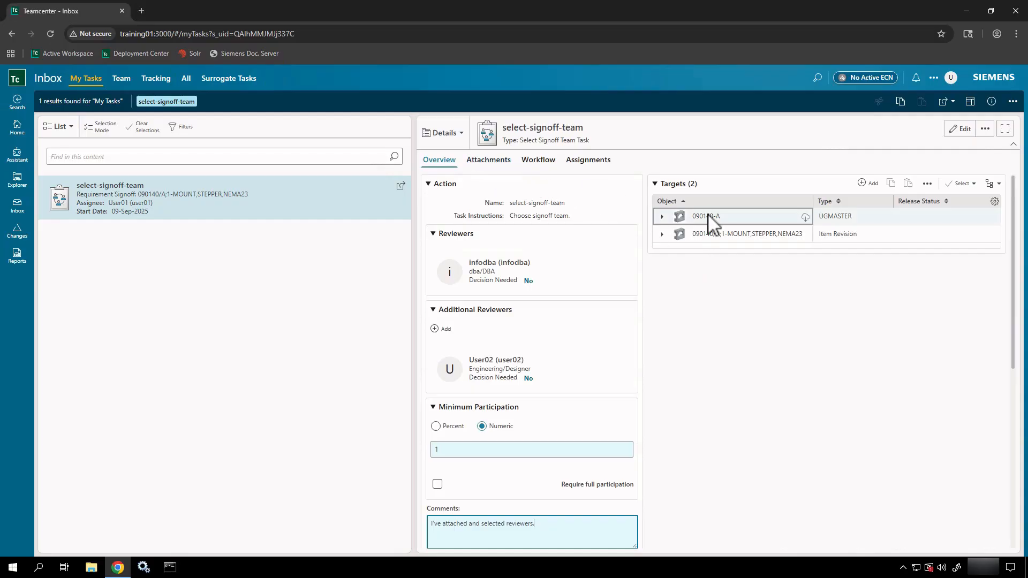
click(661, 216)
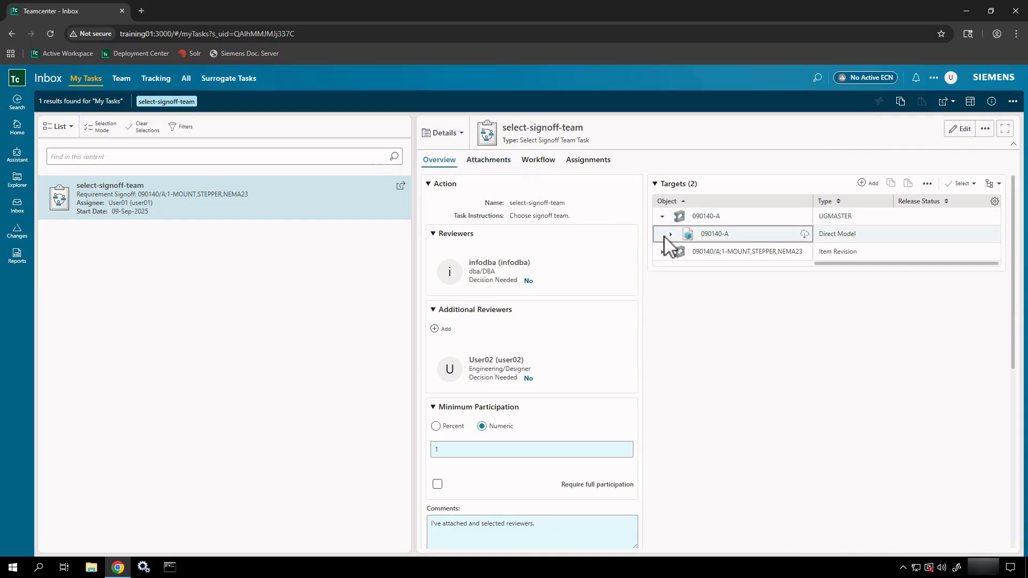
click(666, 252)
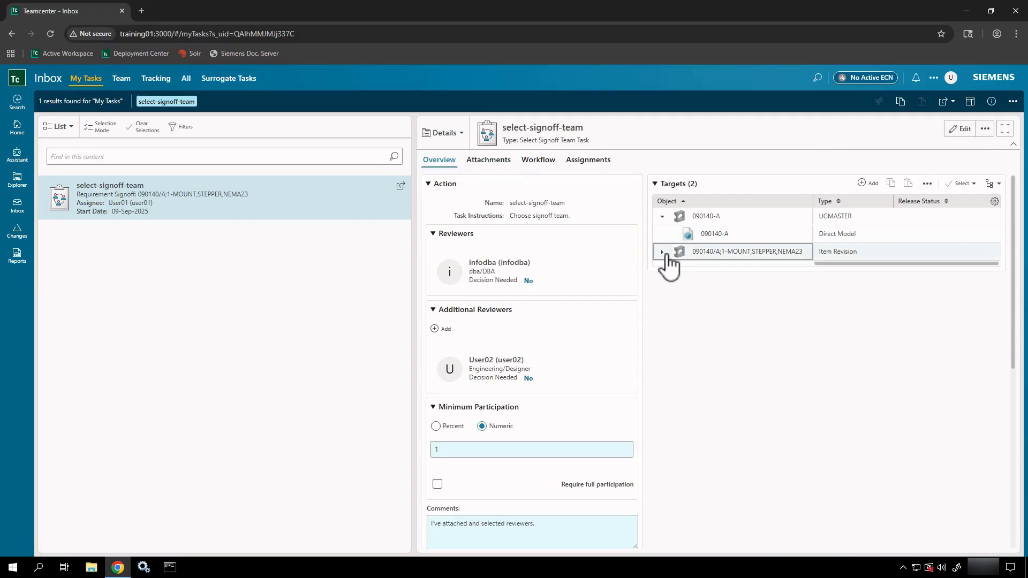
click(663, 251)
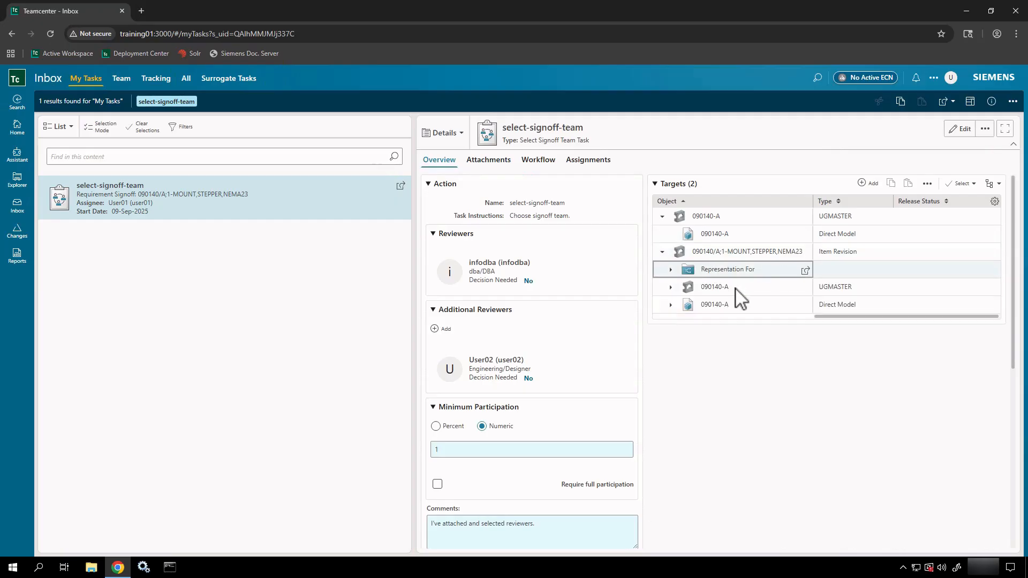
scroll(742, 367, down, 5)
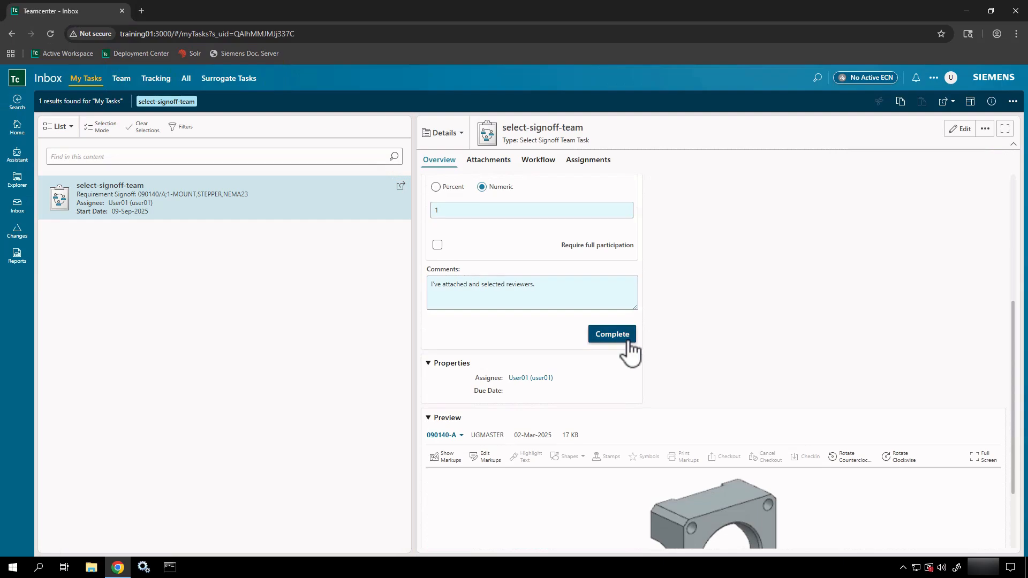
Step: Complete the select-signoff-team task and open the team's perform-signoffs task for 000069
click(628, 345)
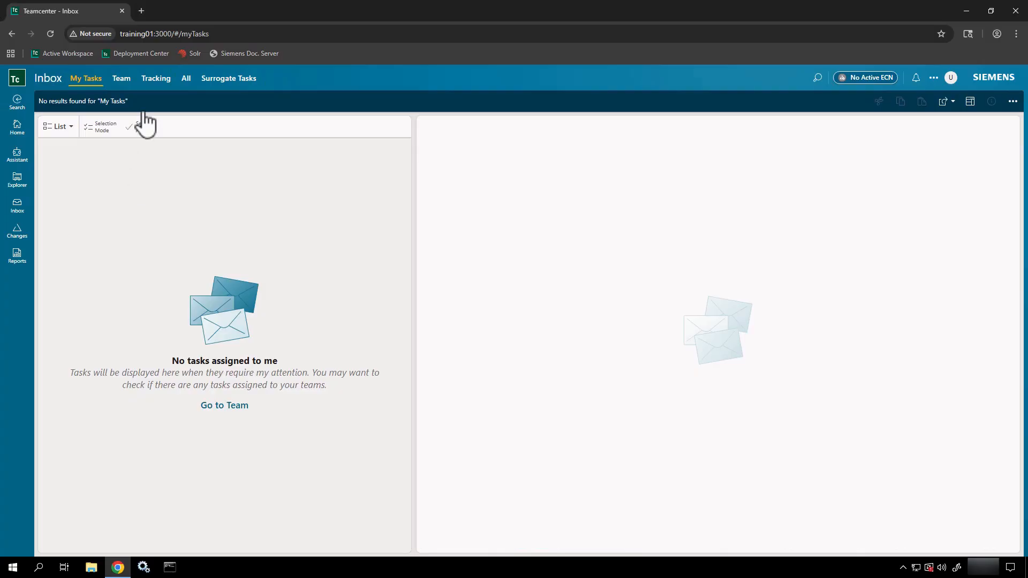
click(130, 87)
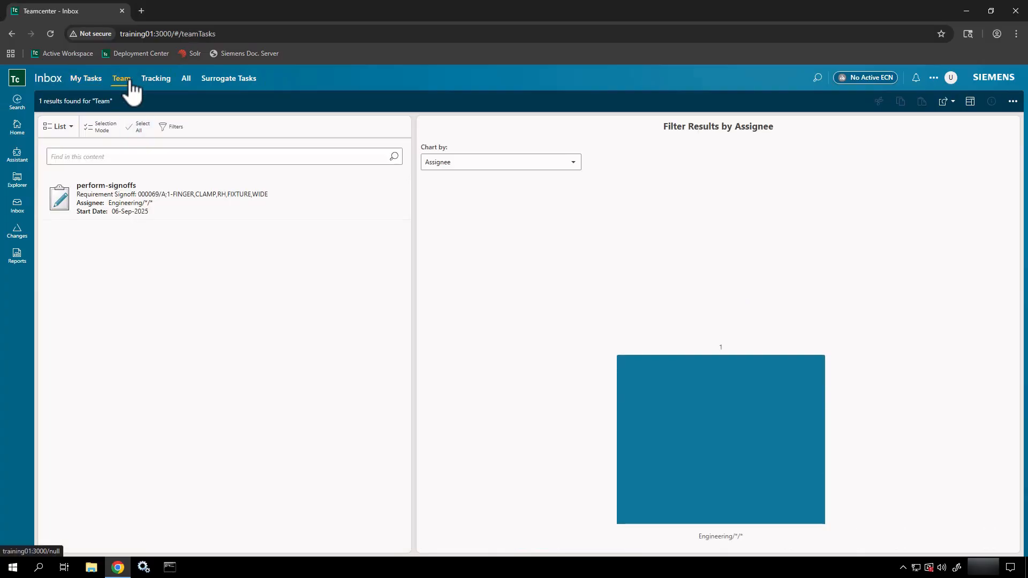
click(163, 207)
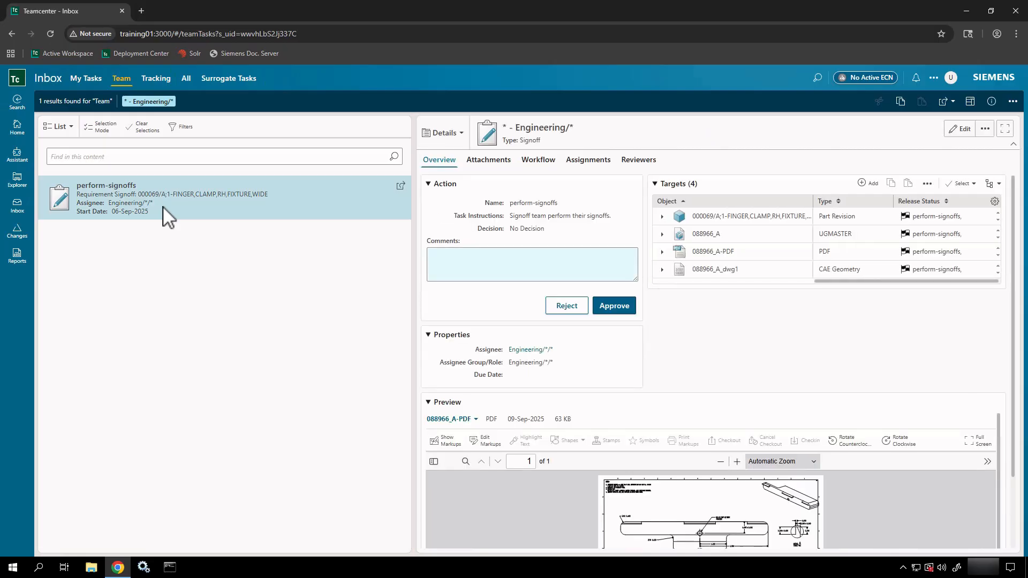
Step: Check the reviewers of the tracked 090140 perform-signoffs task: infodba and User02 show No Decision
click(158, 81)
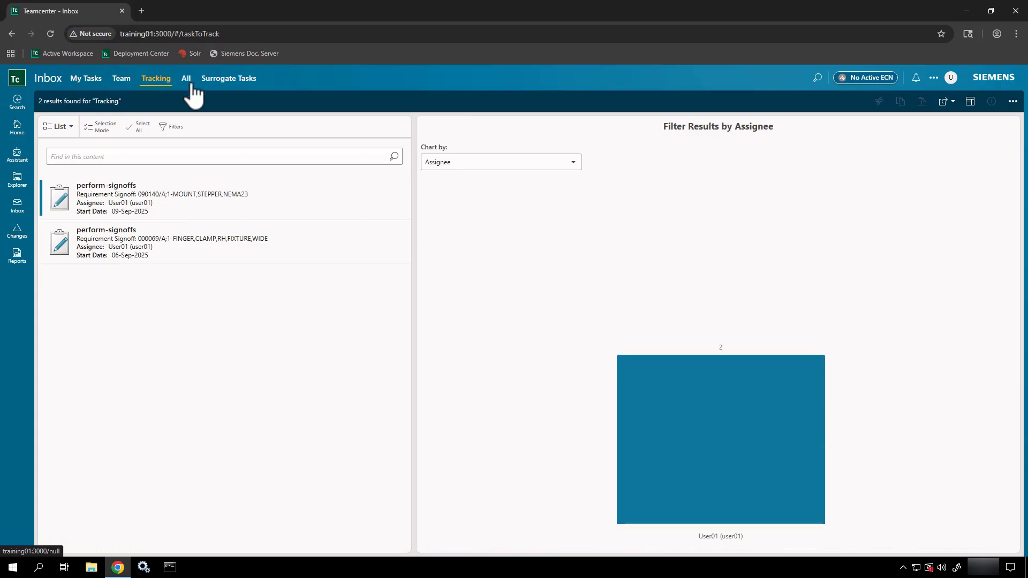
click(265, 207)
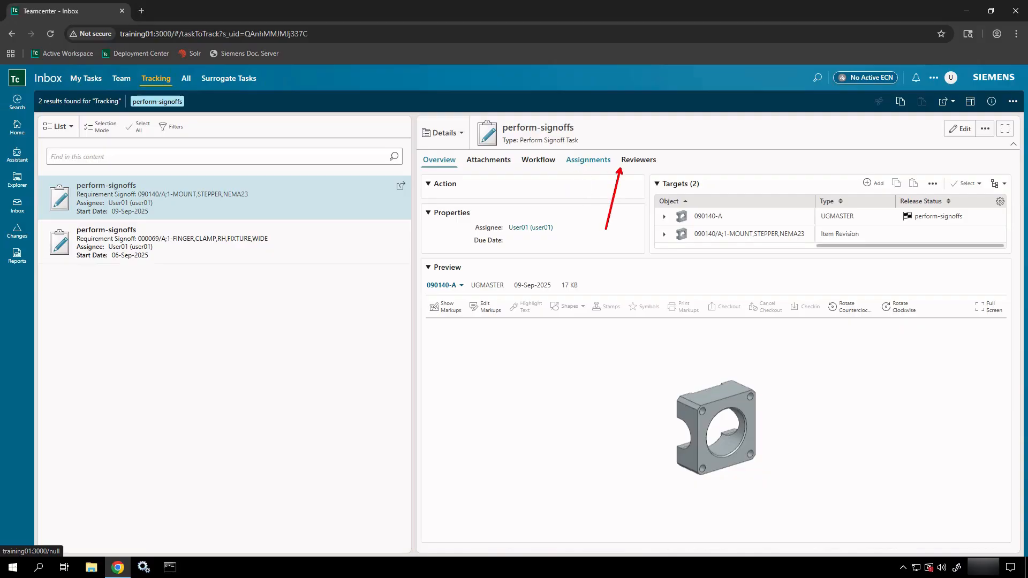
click(641, 163)
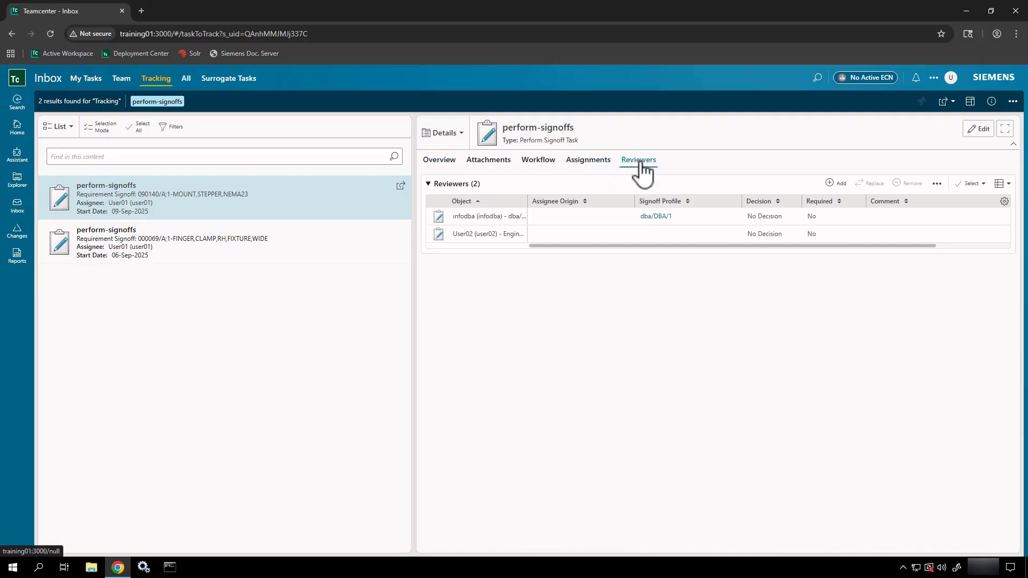
click(478, 235)
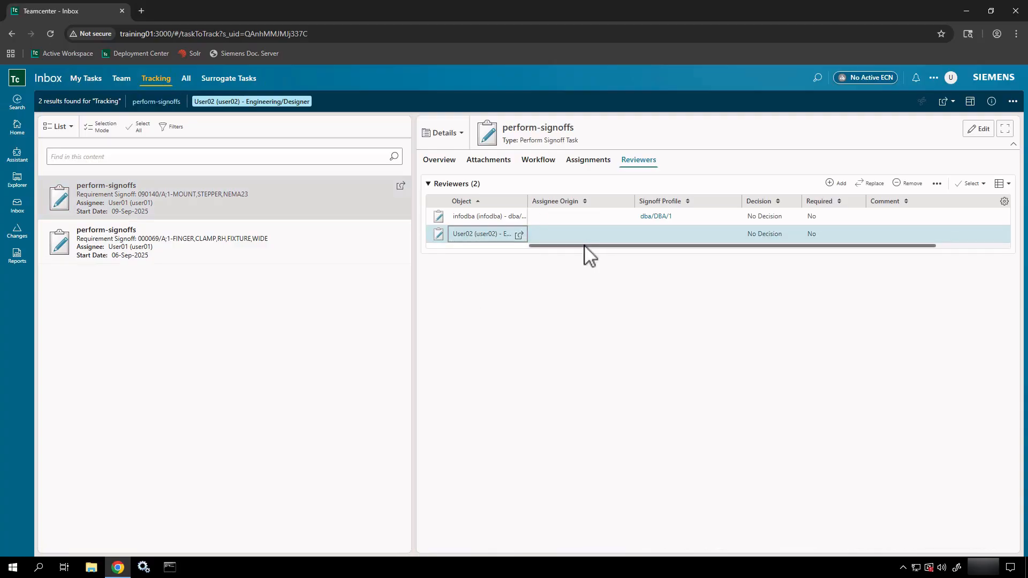
click(783, 236)
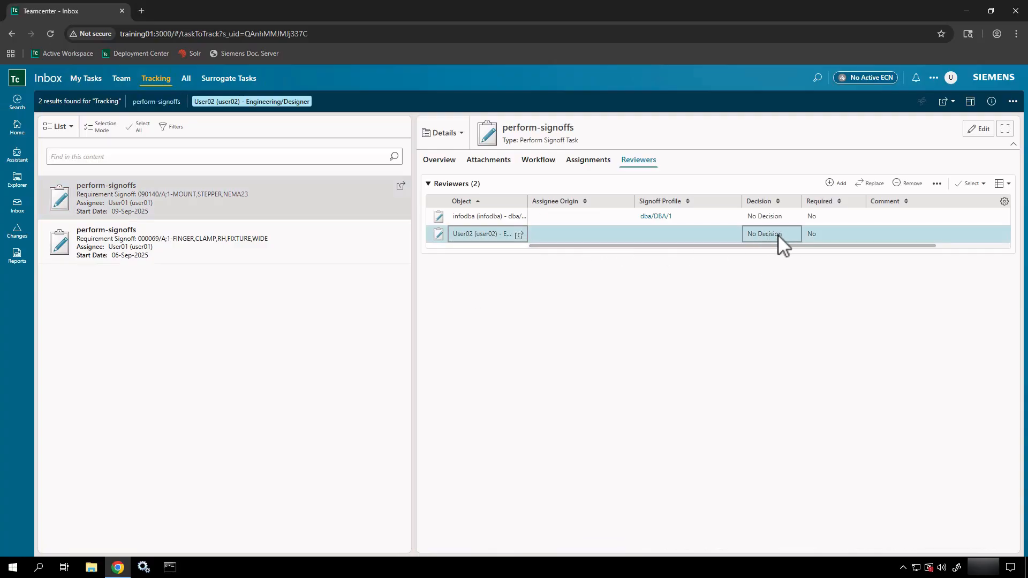
click(777, 216)
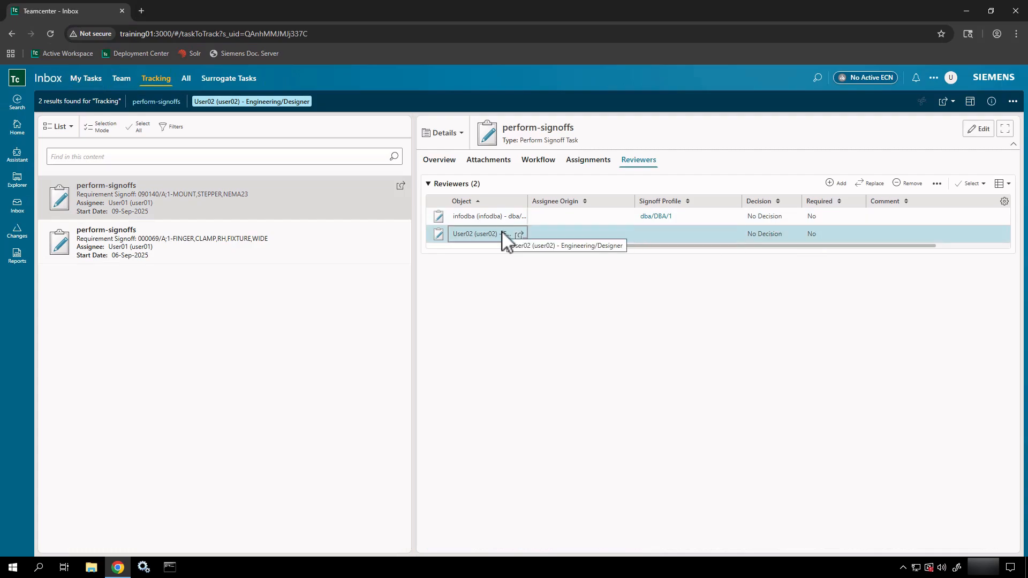
Step: Review the 090140 task's assignments: Requirement Review Started with assignees User01, infodba and User02
click(578, 167)
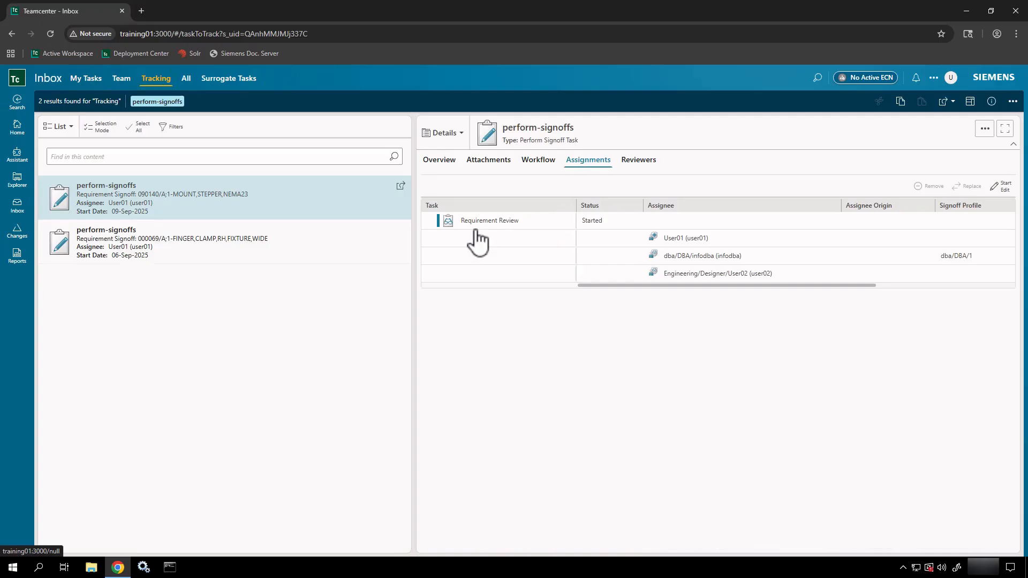
click(658, 258)
click(679, 242)
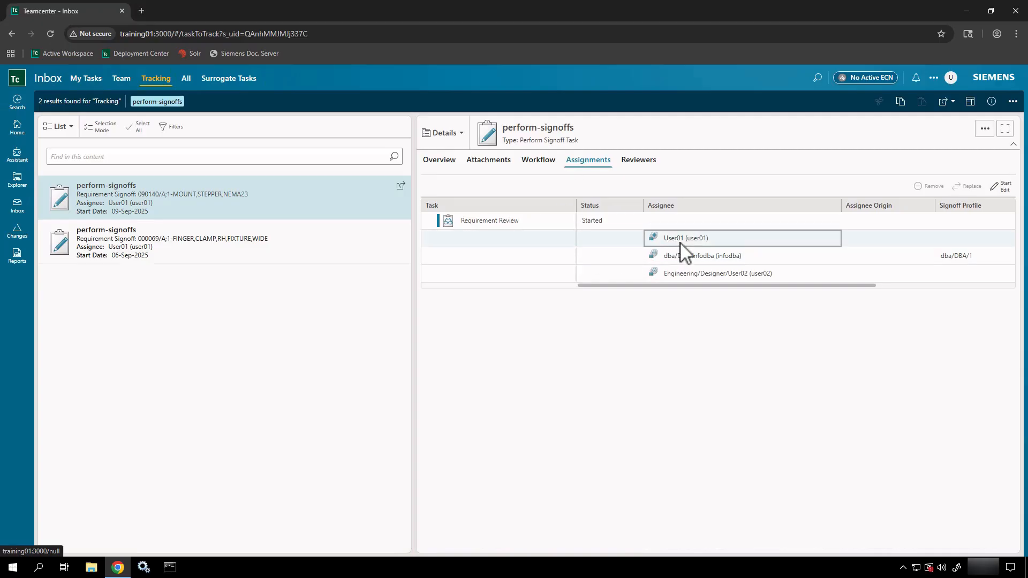
click(686, 258)
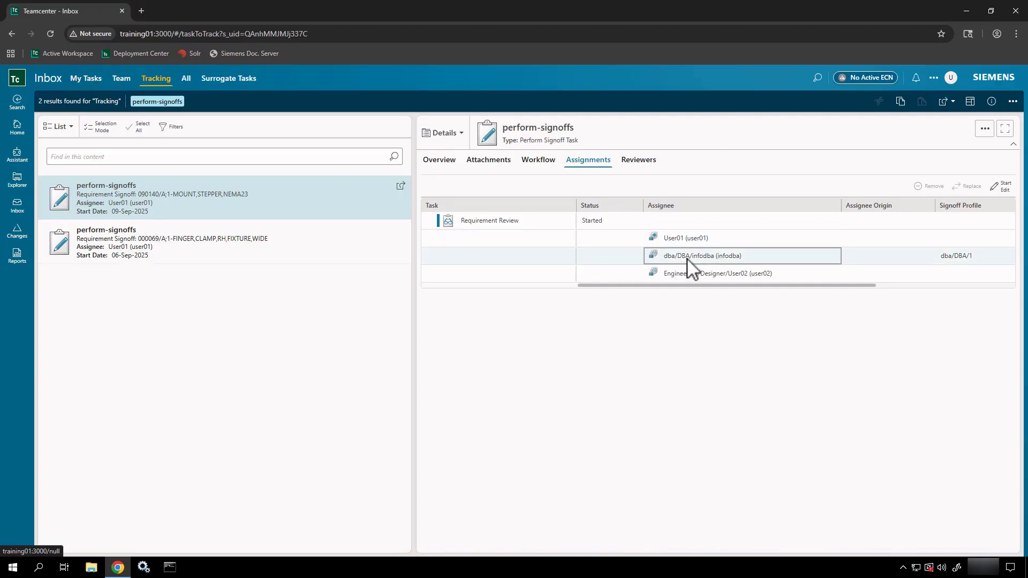
click(687, 274)
click(681, 256)
click(659, 275)
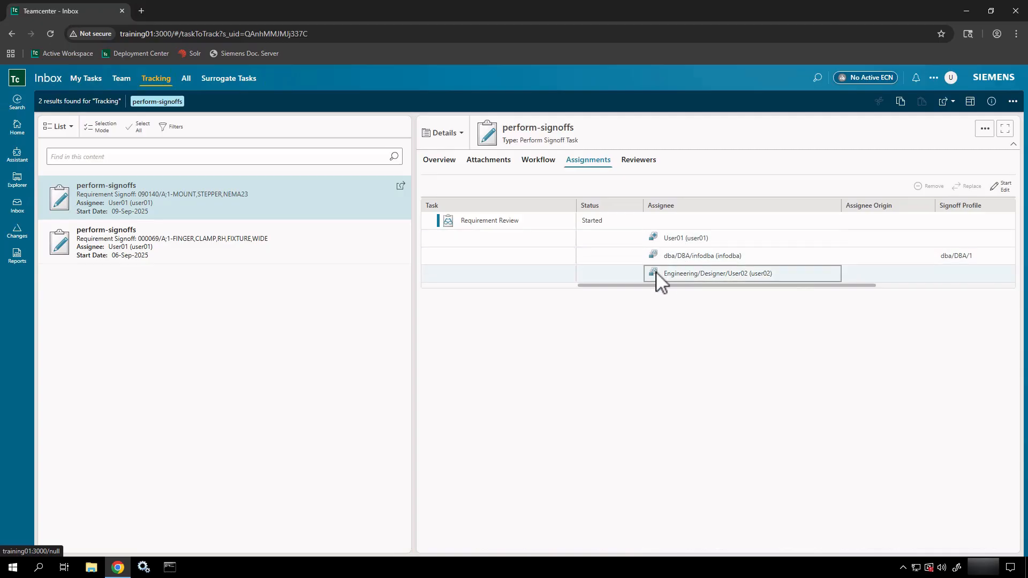
click(665, 258)
click(664, 245)
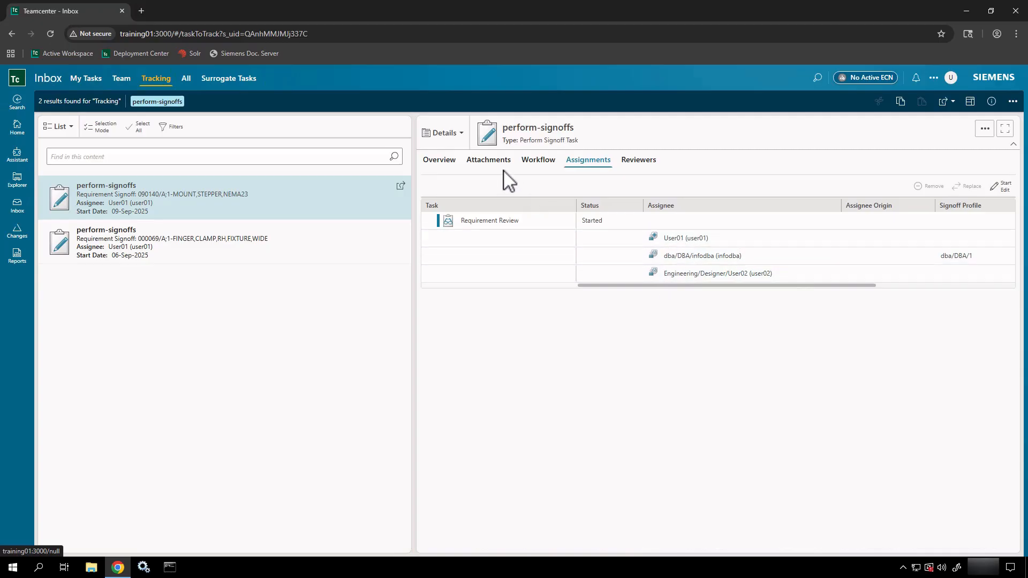
Step: Show the 090140 signoff workflow, confirming Select Team Completed and Requirement Review Started
click(531, 160)
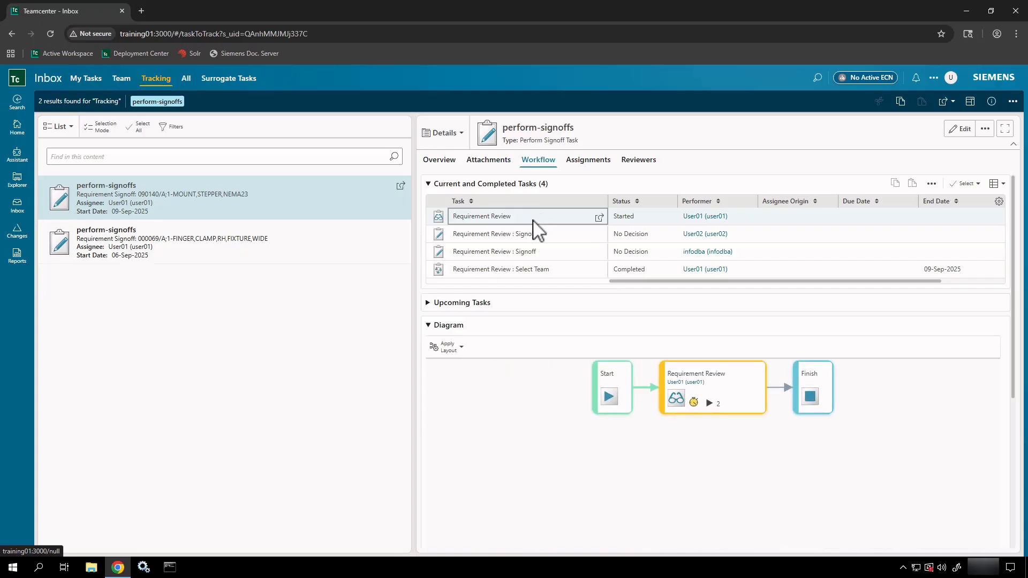
drag(631, 283, 610, 275)
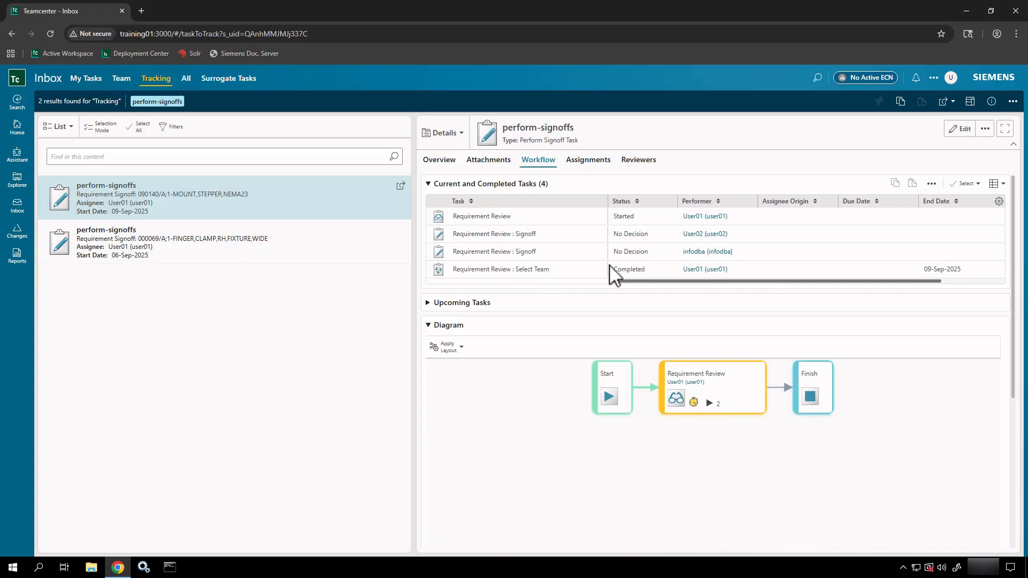
click(611, 272)
click(649, 220)
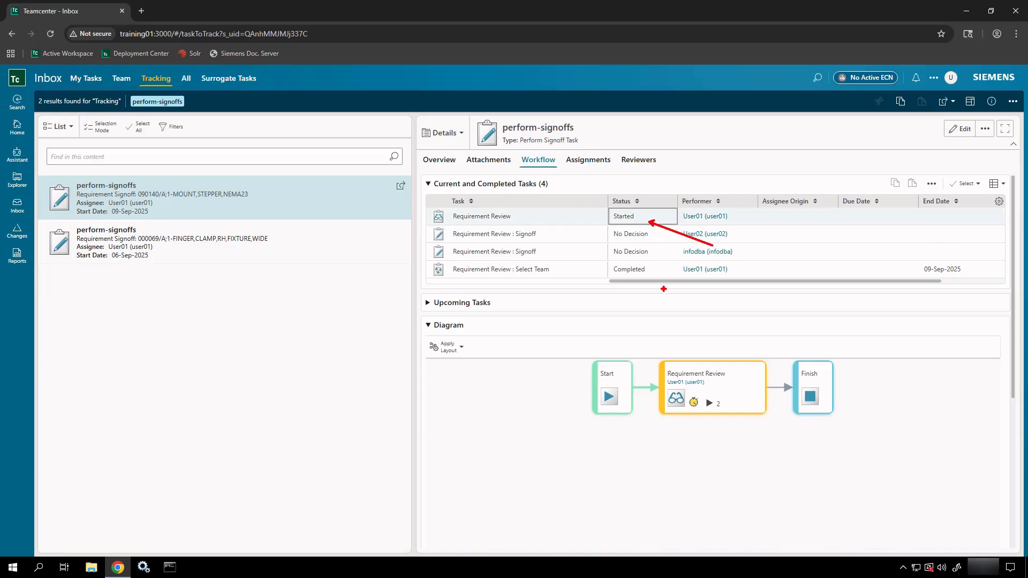
key(Escape)
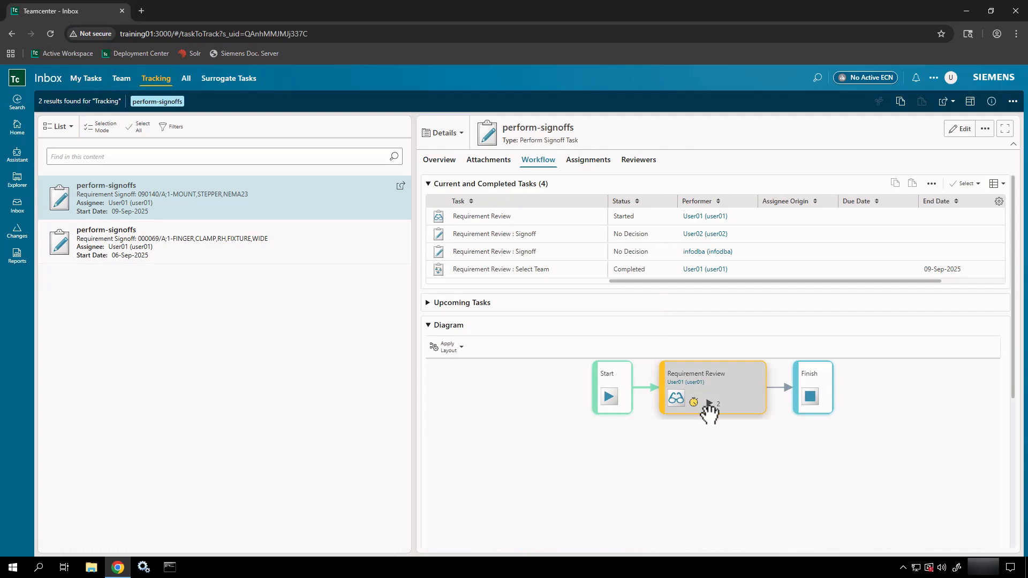
Step: Move the Start node further left in the workflow diagram
key(ctrl+2)
drag(709, 411, 698, 459)
key(Escape)
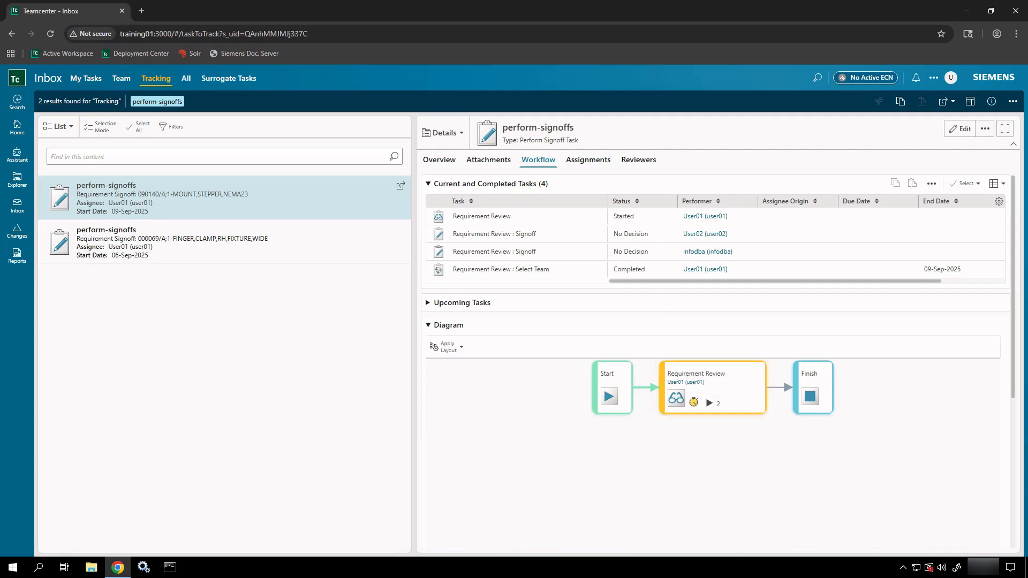
drag(607, 372, 461, 375)
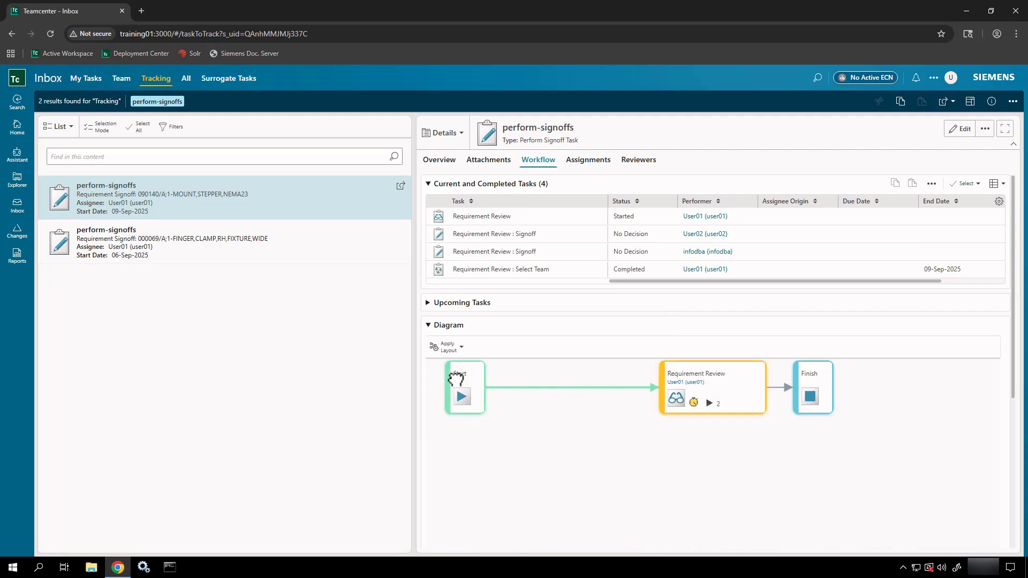
Step: Move the diagram's Finish node right and expand Upcoming Tasks, which lists no pending tasks
drag(815, 374, 949, 373)
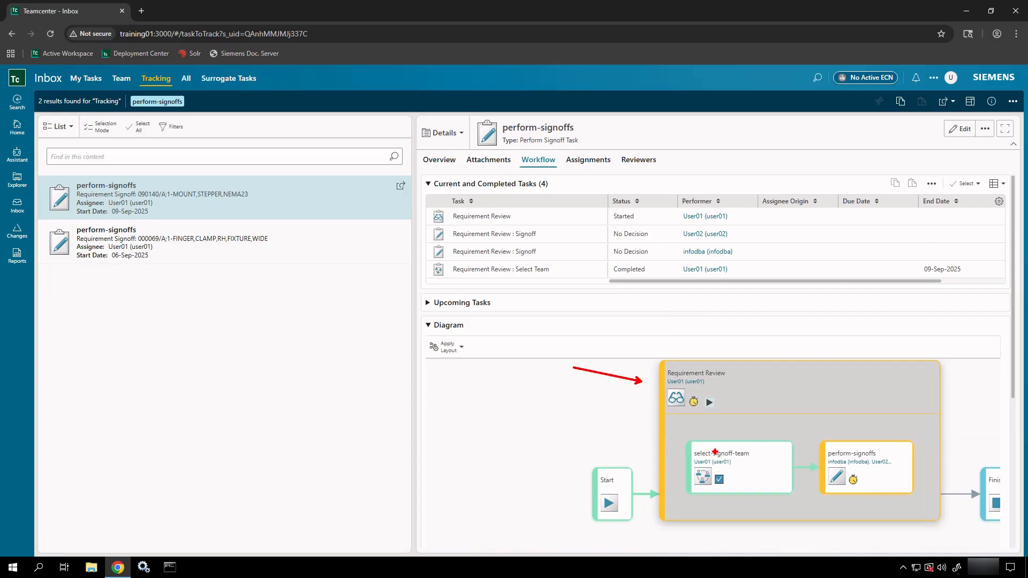
drag(727, 442, 742, 390)
key(e)
drag(859, 389, 859, 439)
key(Escape)
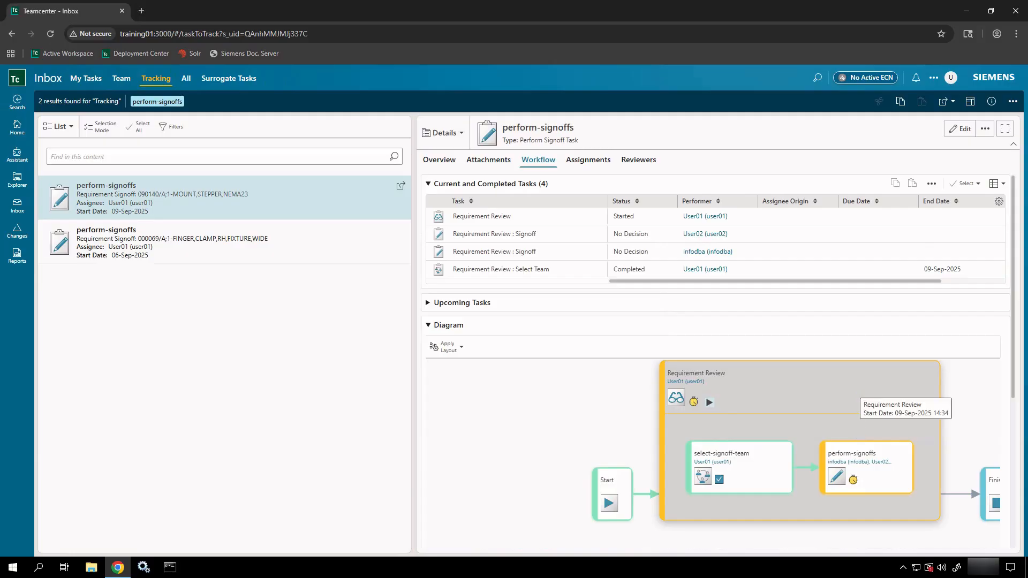
click(434, 303)
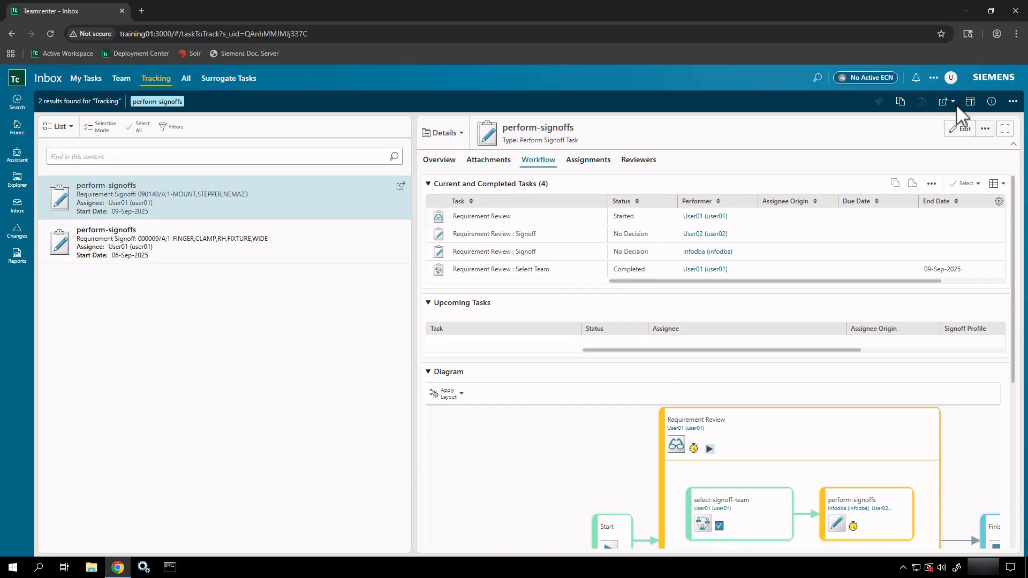
Step: Sign out and log back in with the reviewing user's user name and password
click(951, 79)
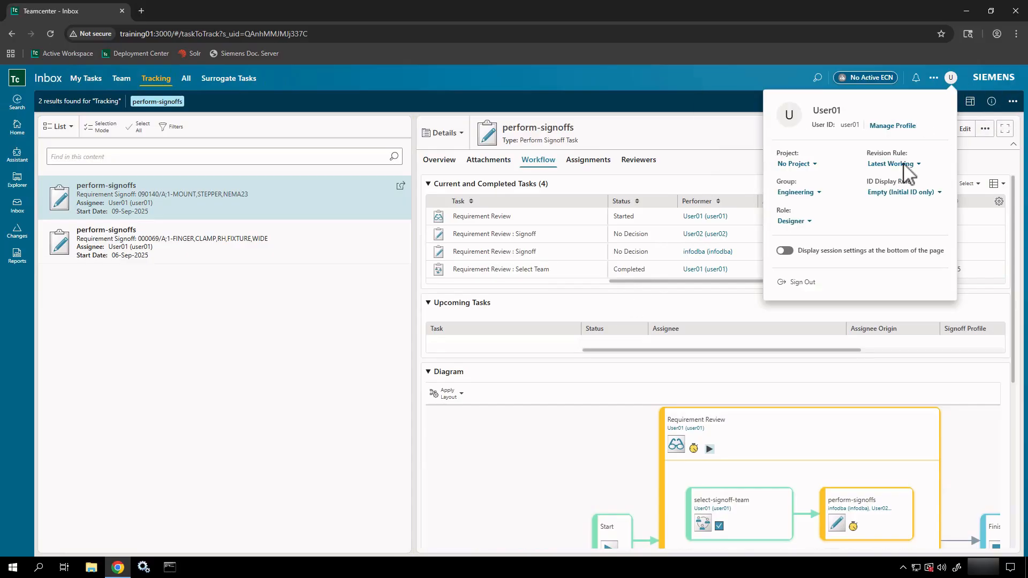
click(804, 284)
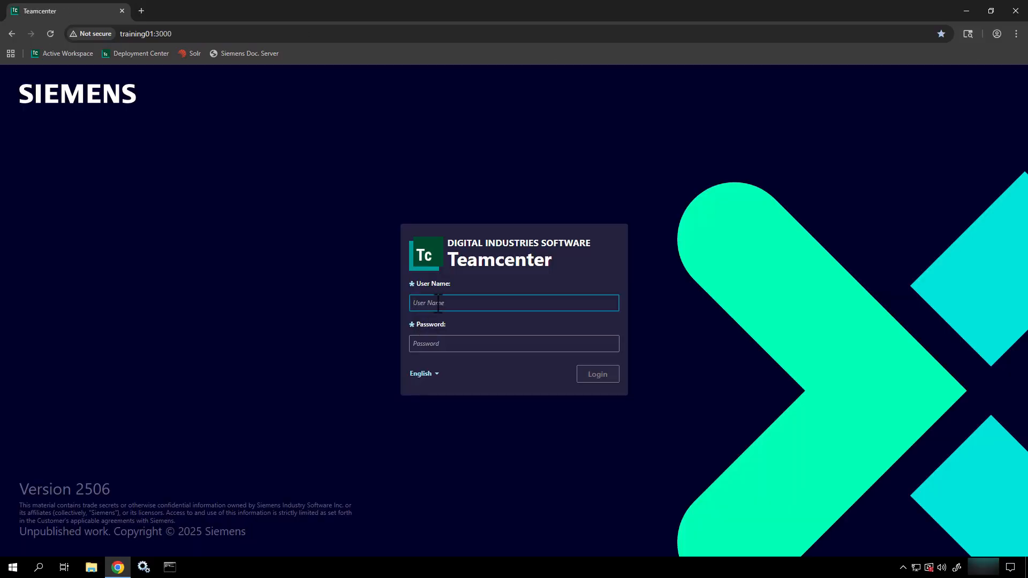
text(User02)
key(Tab)
text(u)
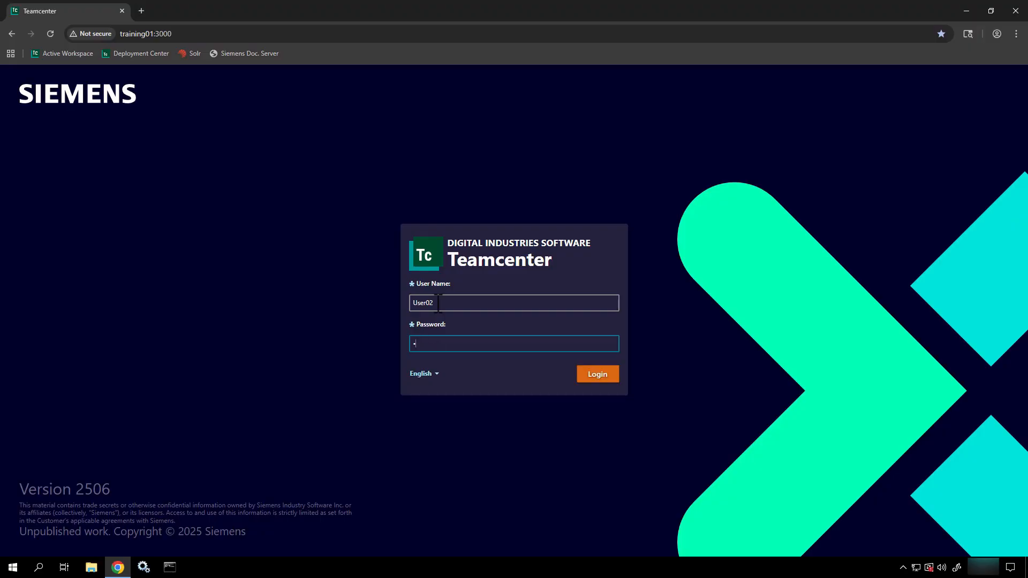
key(Return)
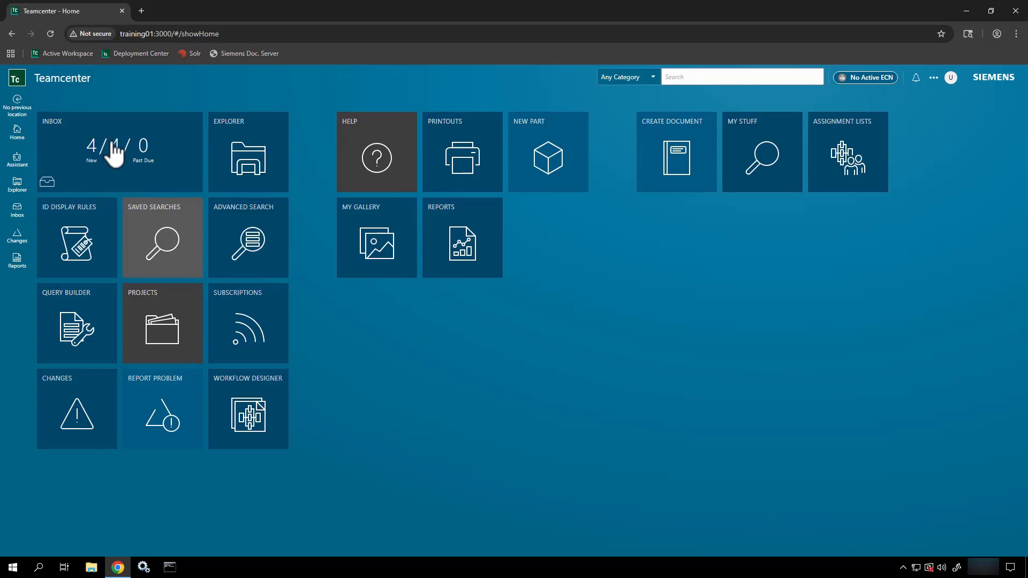
Step: Open the 090140 perform-signoffs task from the Inbox and view its attachments and signoff decision
click(25, 216)
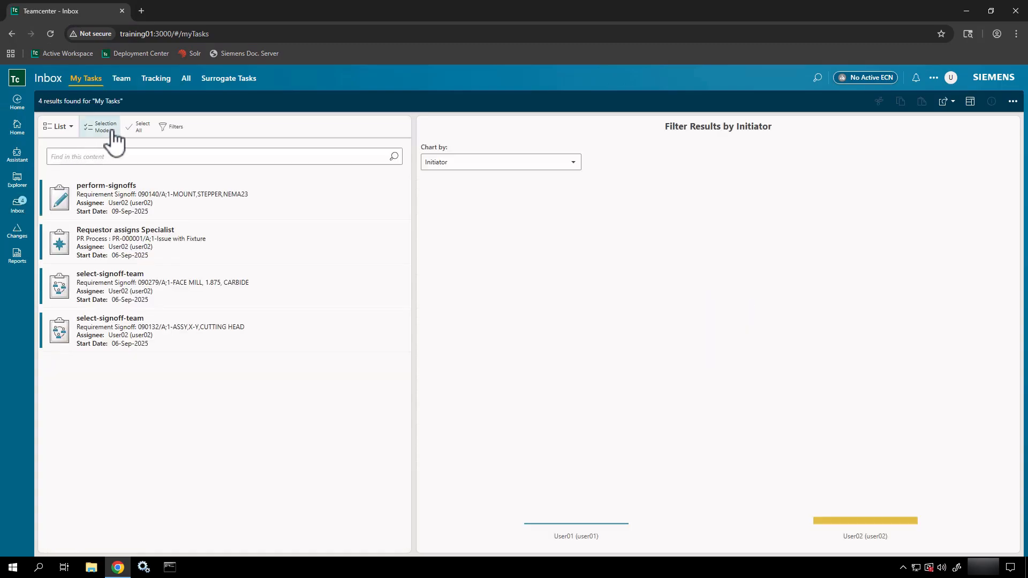
click(195, 210)
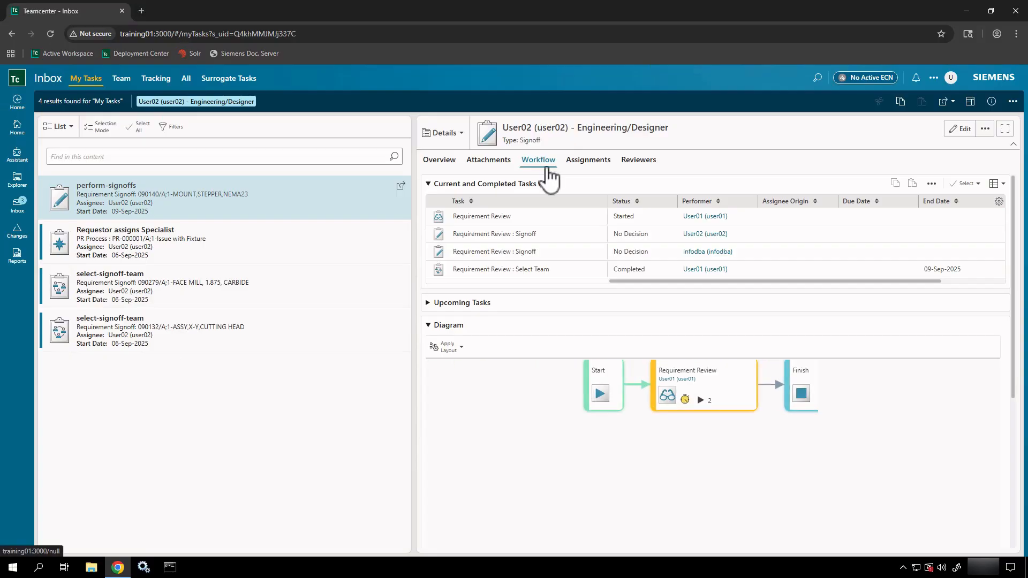
click(708, 402)
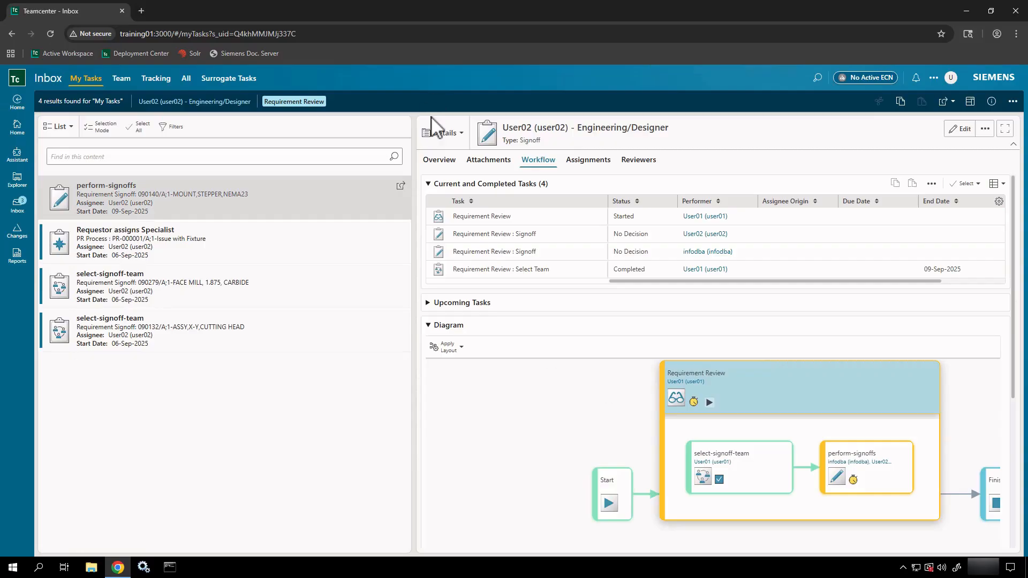
click(487, 166)
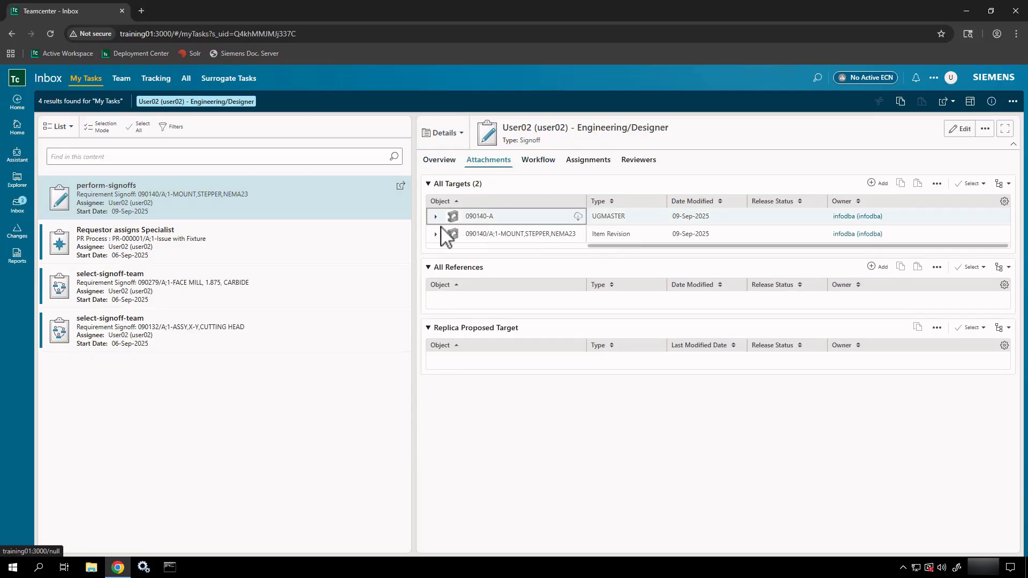
click(450, 169)
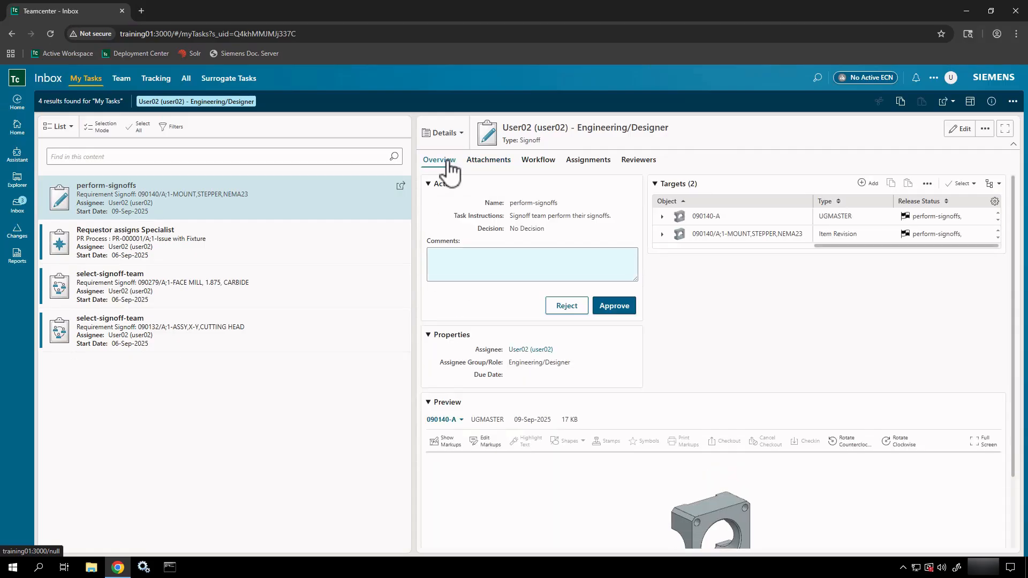
Step: Approve the 090140 signoff with the comment 'This is my comment.'
click(528, 269)
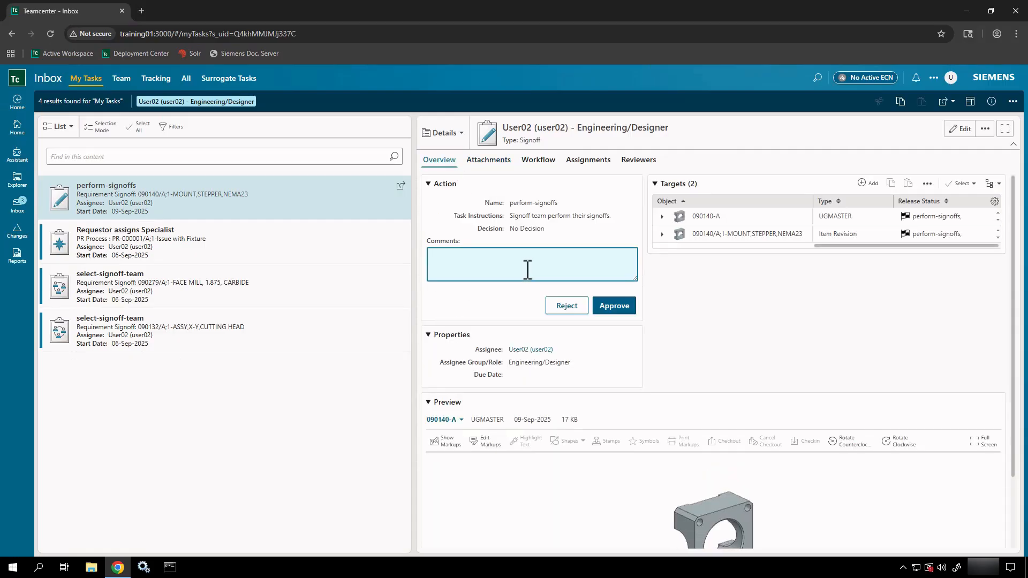
text(This is my comment.)
click(624, 308)
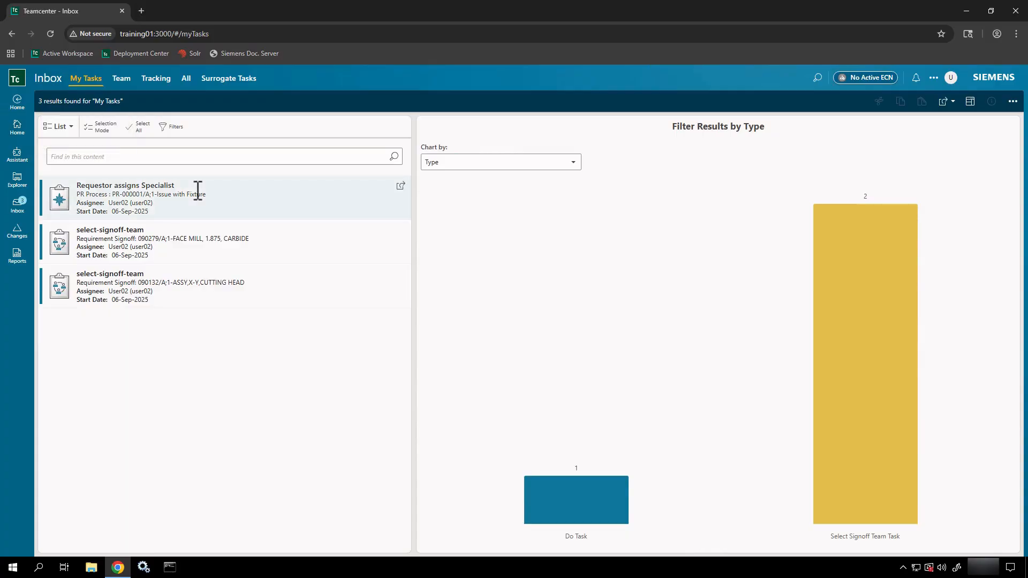
Step: Check the Tracking and All task lists, then sign out and log back in as the initiating user
click(164, 81)
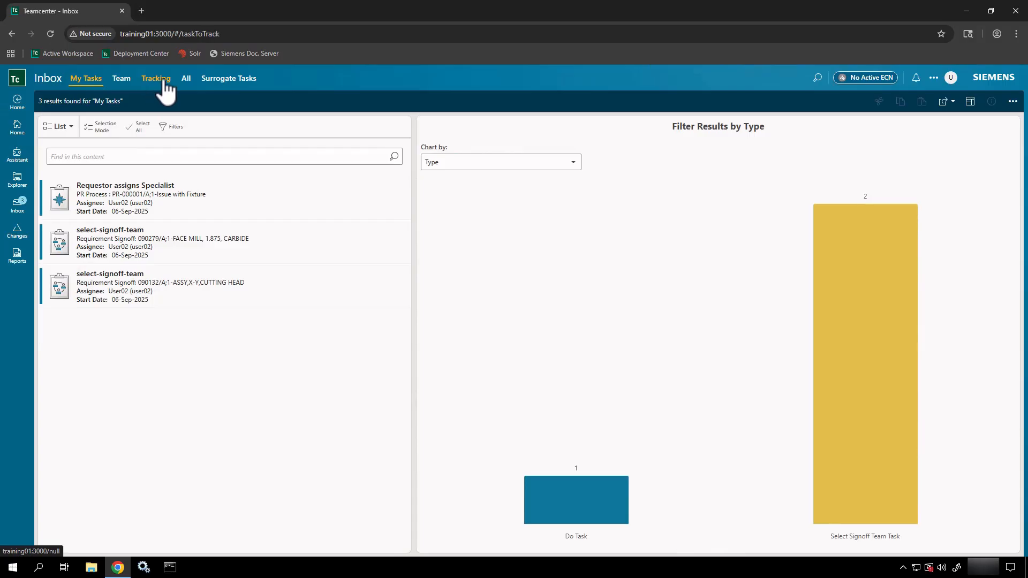
click(187, 81)
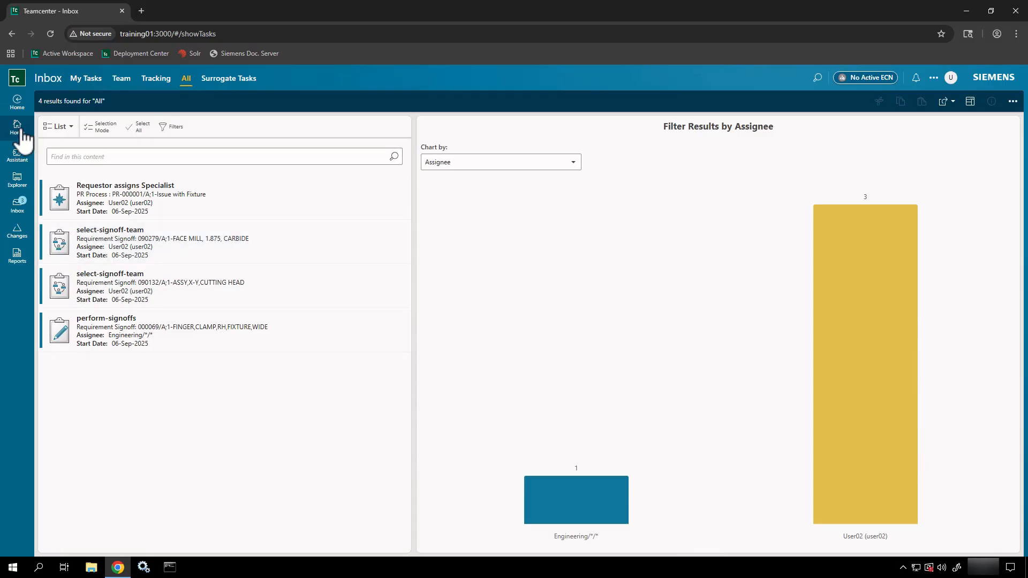
click(950, 77)
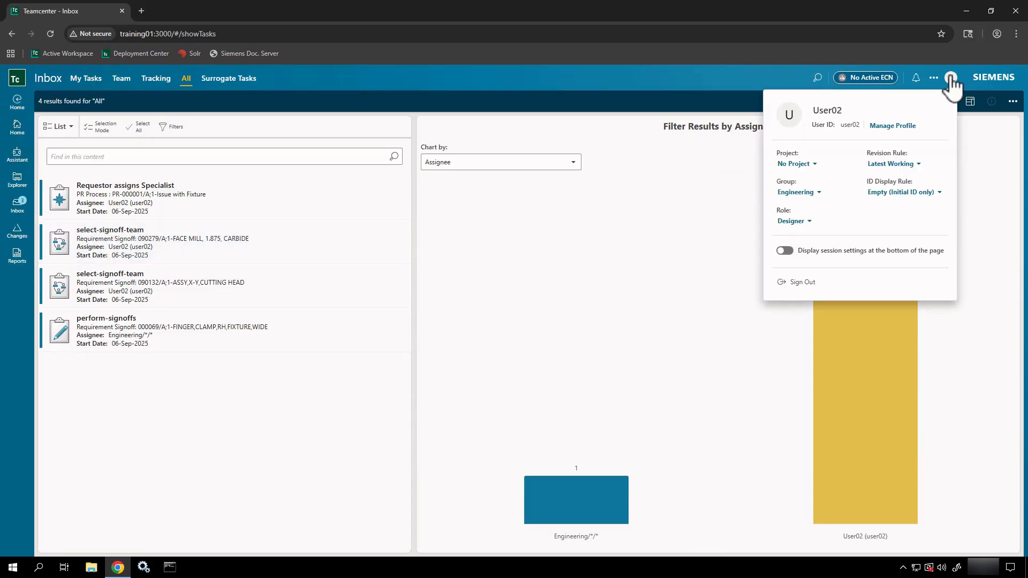
click(786, 284)
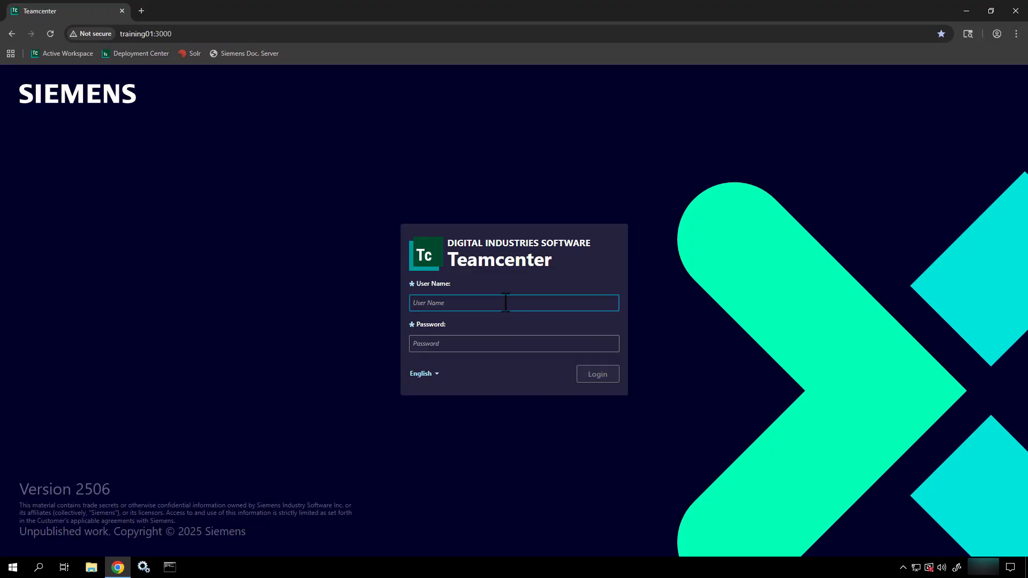
text(User01)
key(Tab)
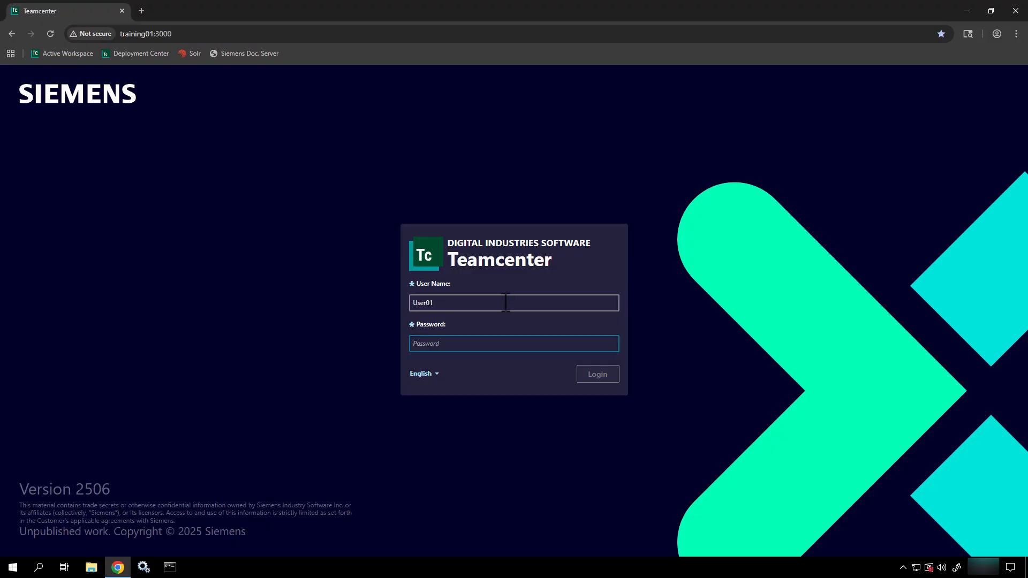
text(••••)
key(Return)
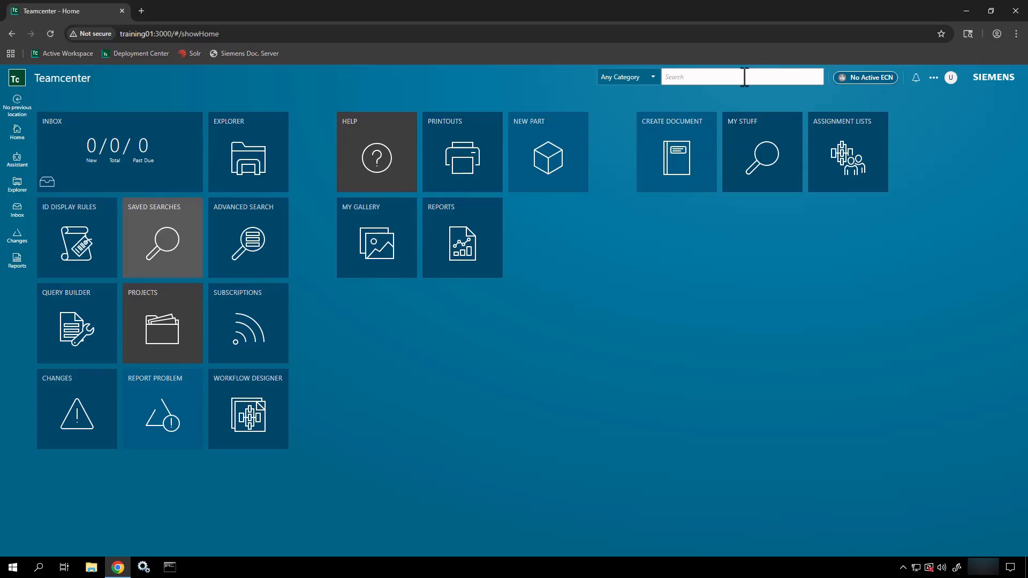
Step: Rerun the 090* search and confirm 090140 MOUNT,STEPPER,NEMA23 is released with perform-signoffs status
click(744, 77)
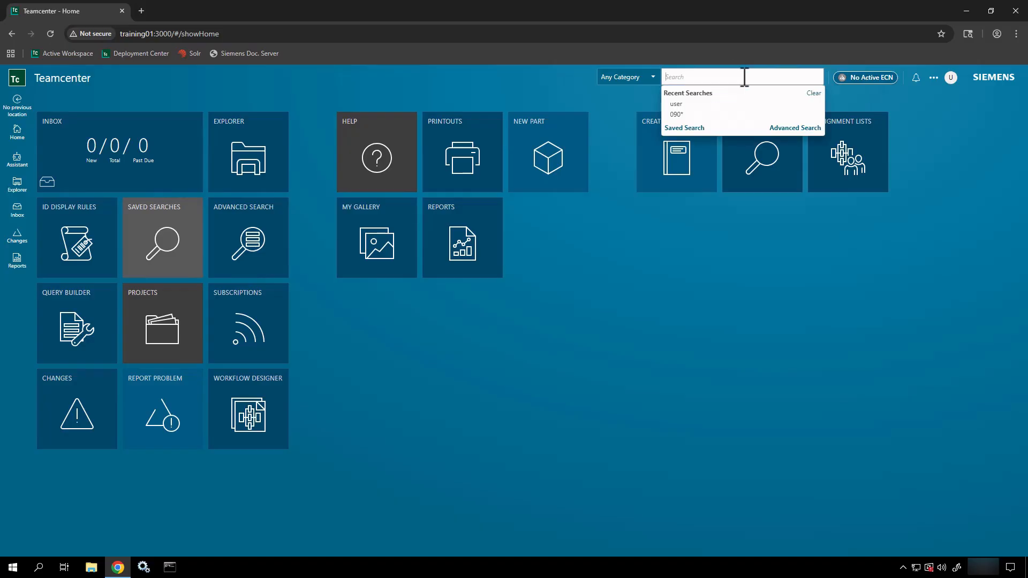
click(696, 114)
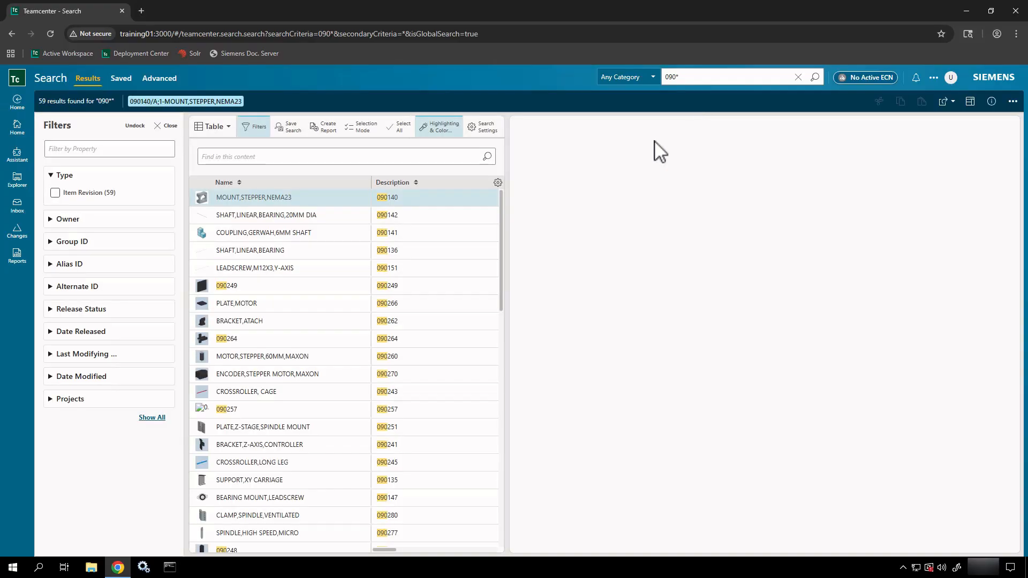
click(248, 199)
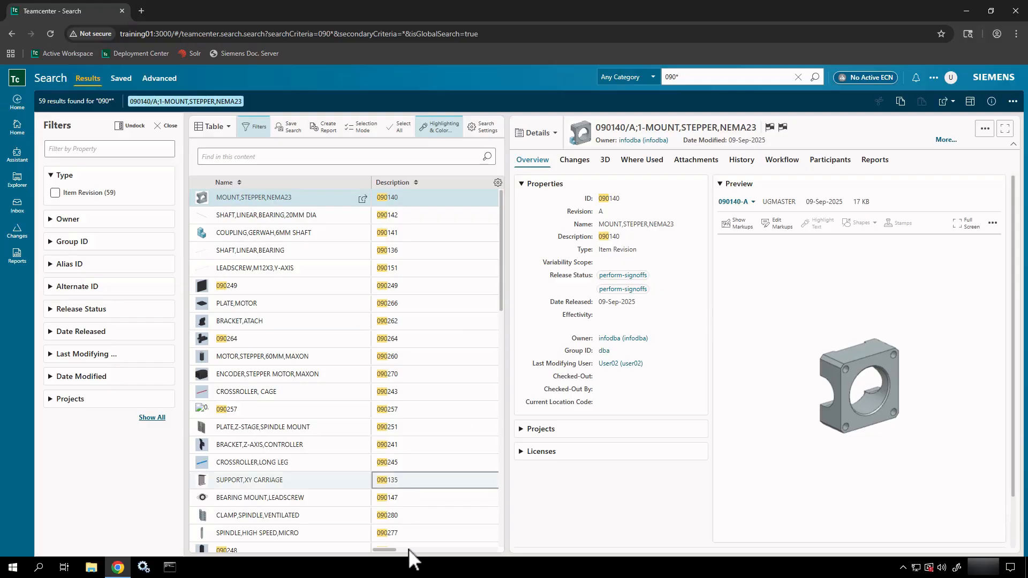
drag(384, 550, 400, 550)
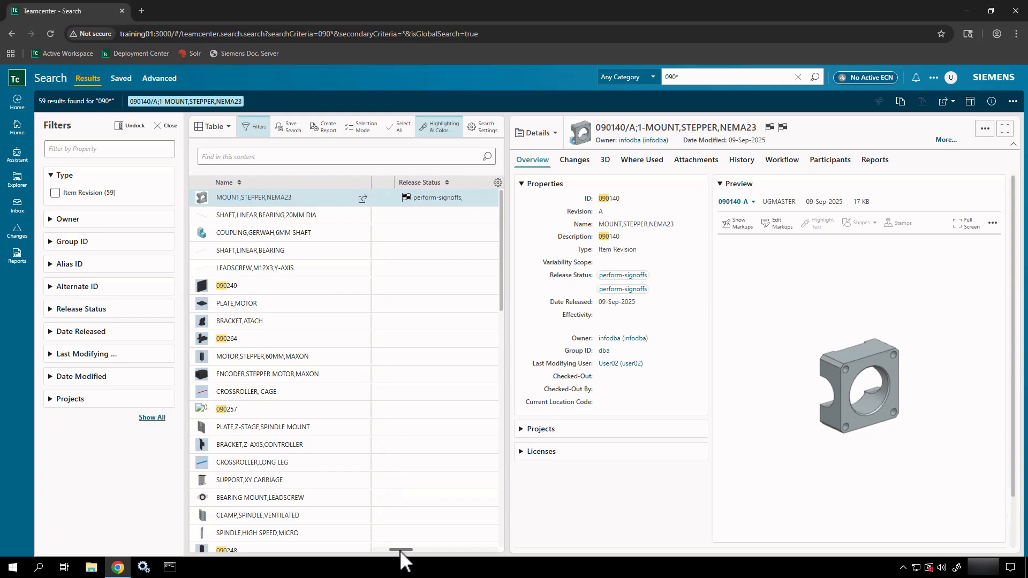
click(453, 203)
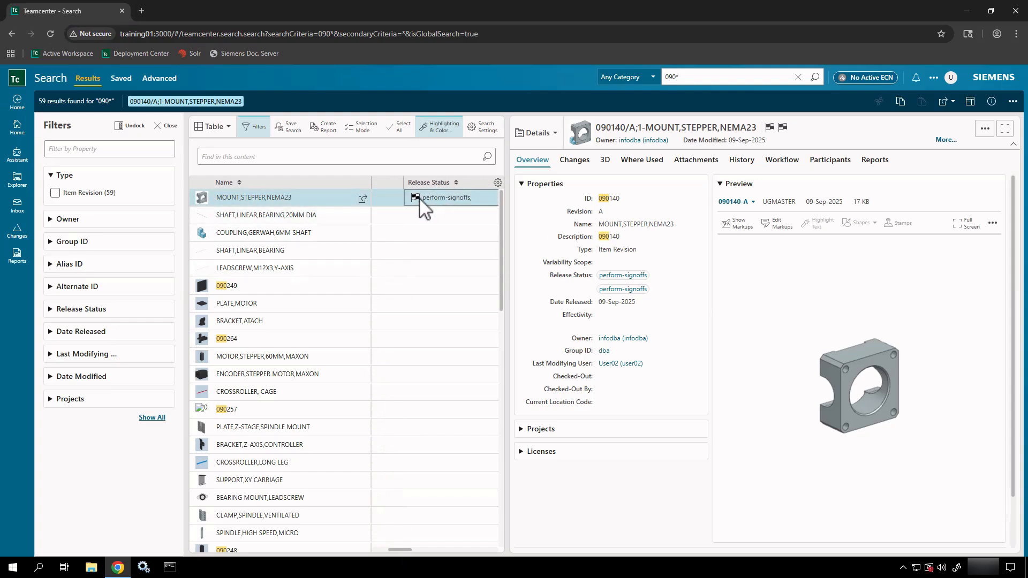
click(322, 206)
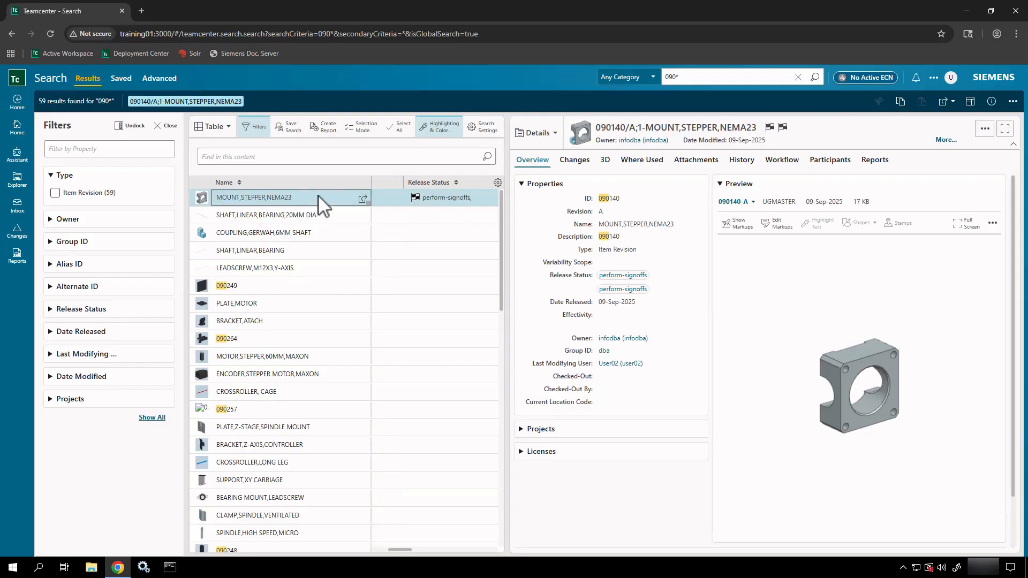
click(1012, 103)
mouse_move(975, 139)
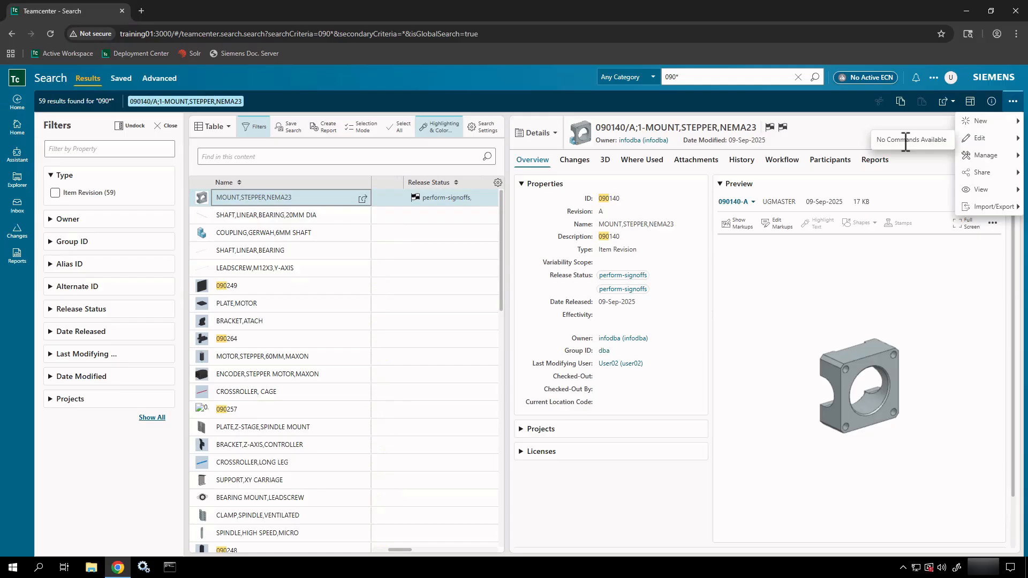
Step: View 090140's Workflow showing Requirement Review and signoff approved, then its revision History
click(785, 163)
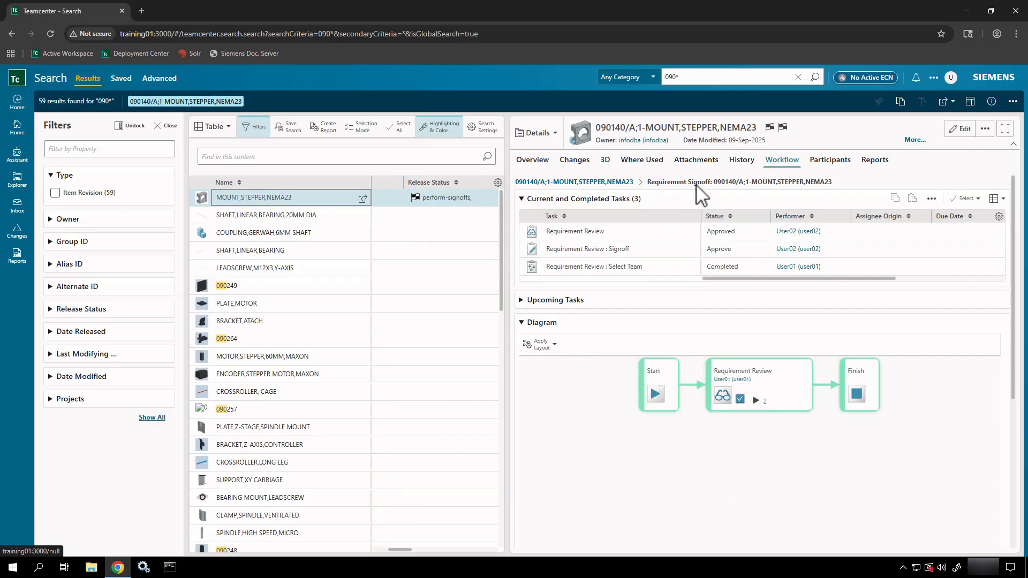
click(735, 162)
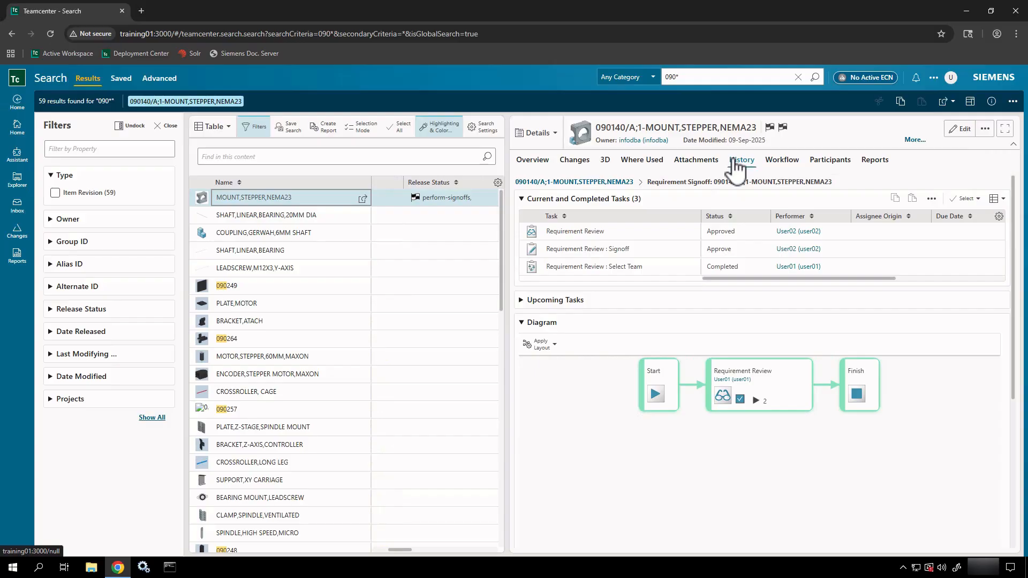